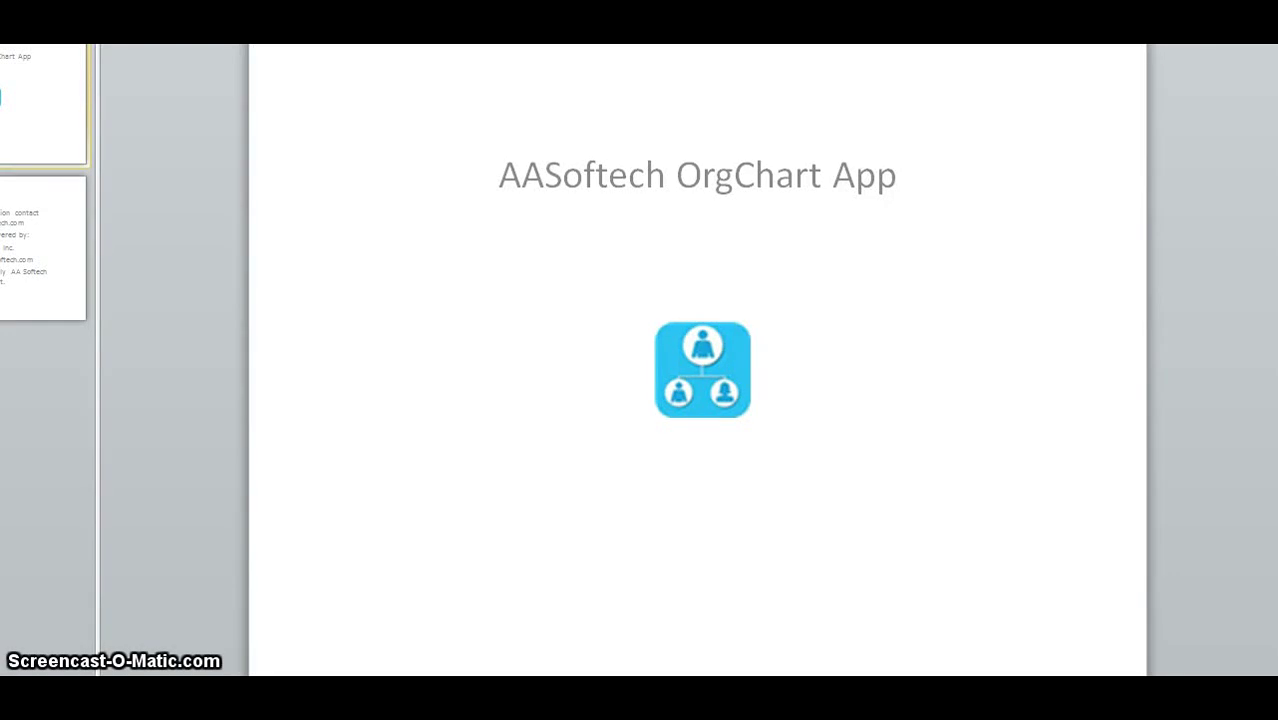
Switch from the PowerPoint title slide to the Organization Chart page in the browser.
key(alt+Tab)
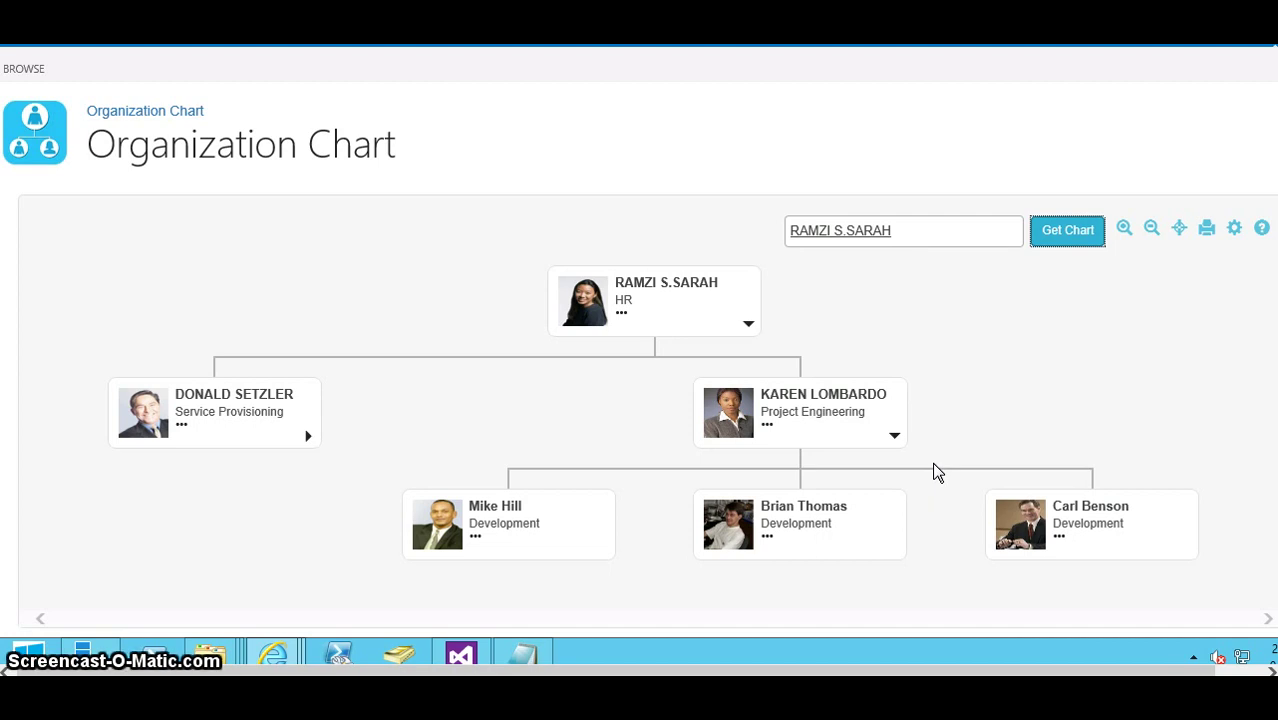
click(955, 466)
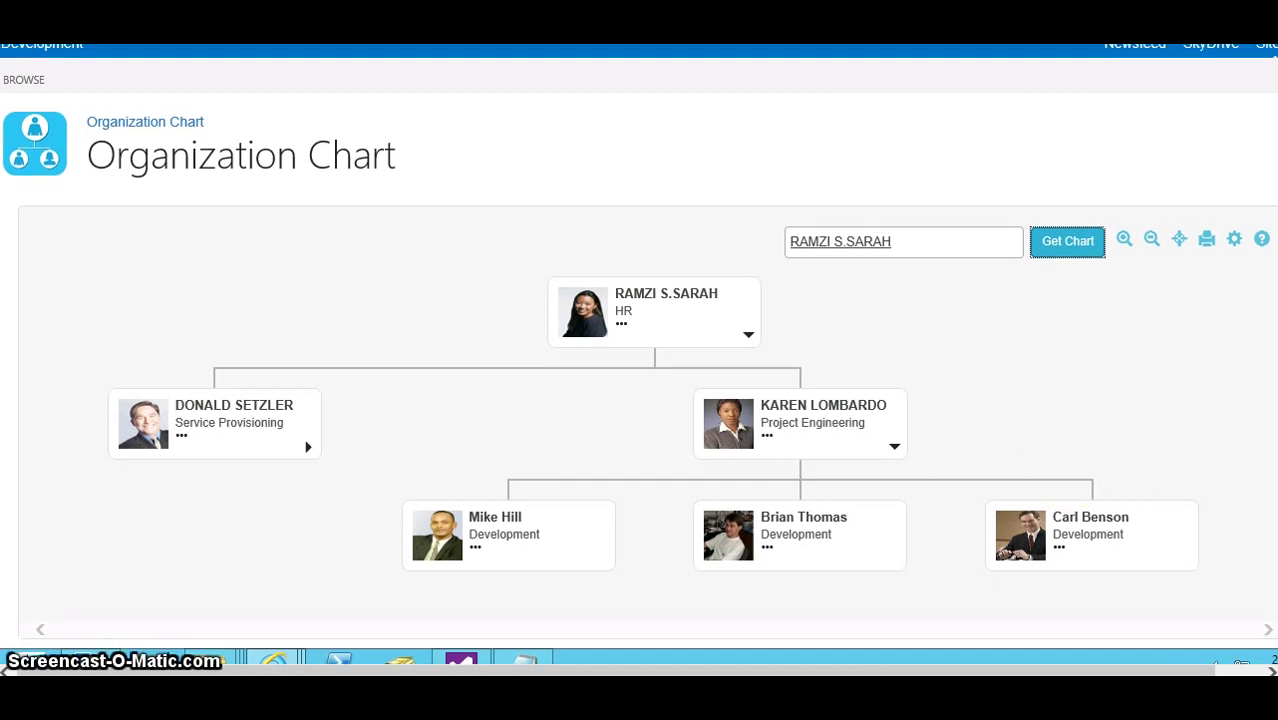
click(788, 310)
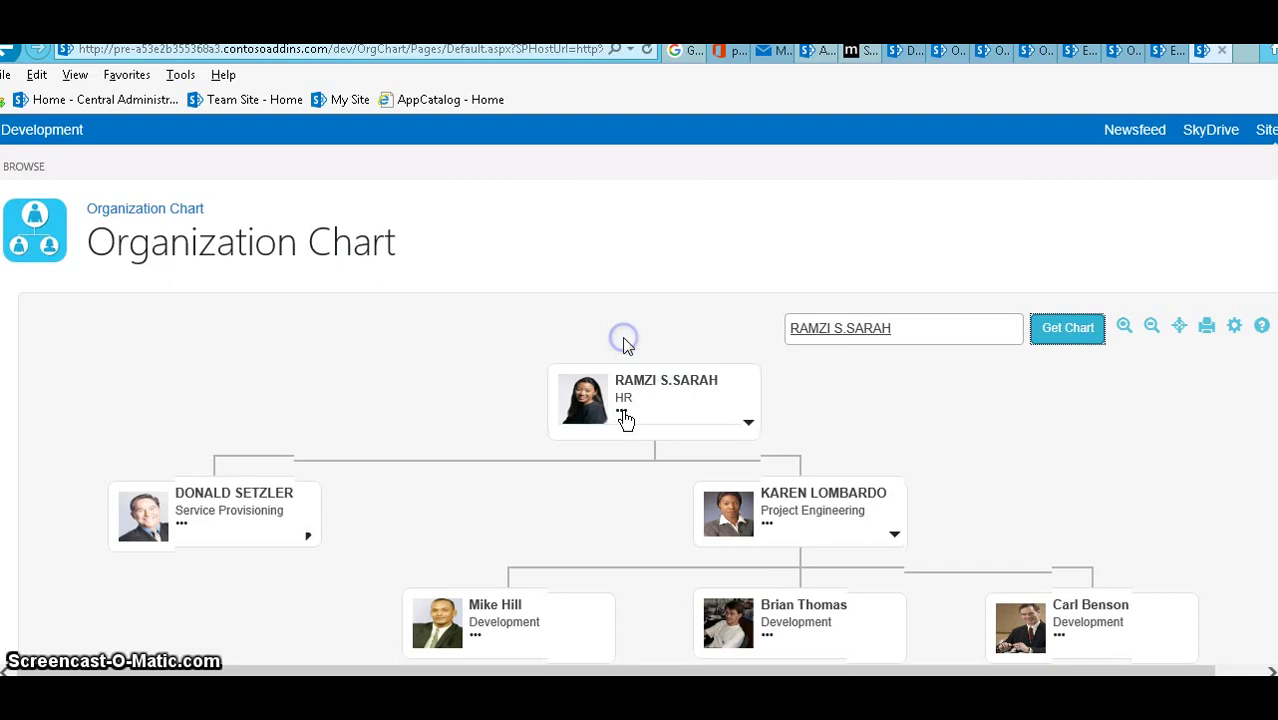
click(622, 414)
click(622, 414)
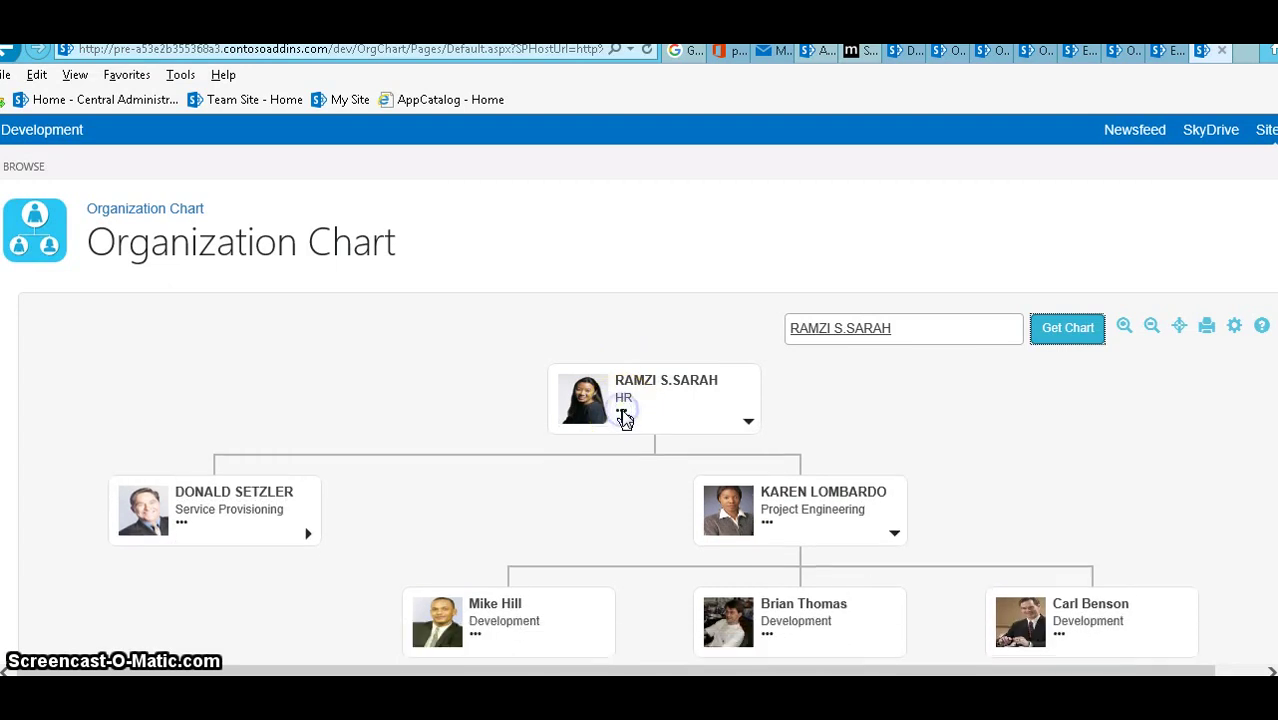
click(183, 527)
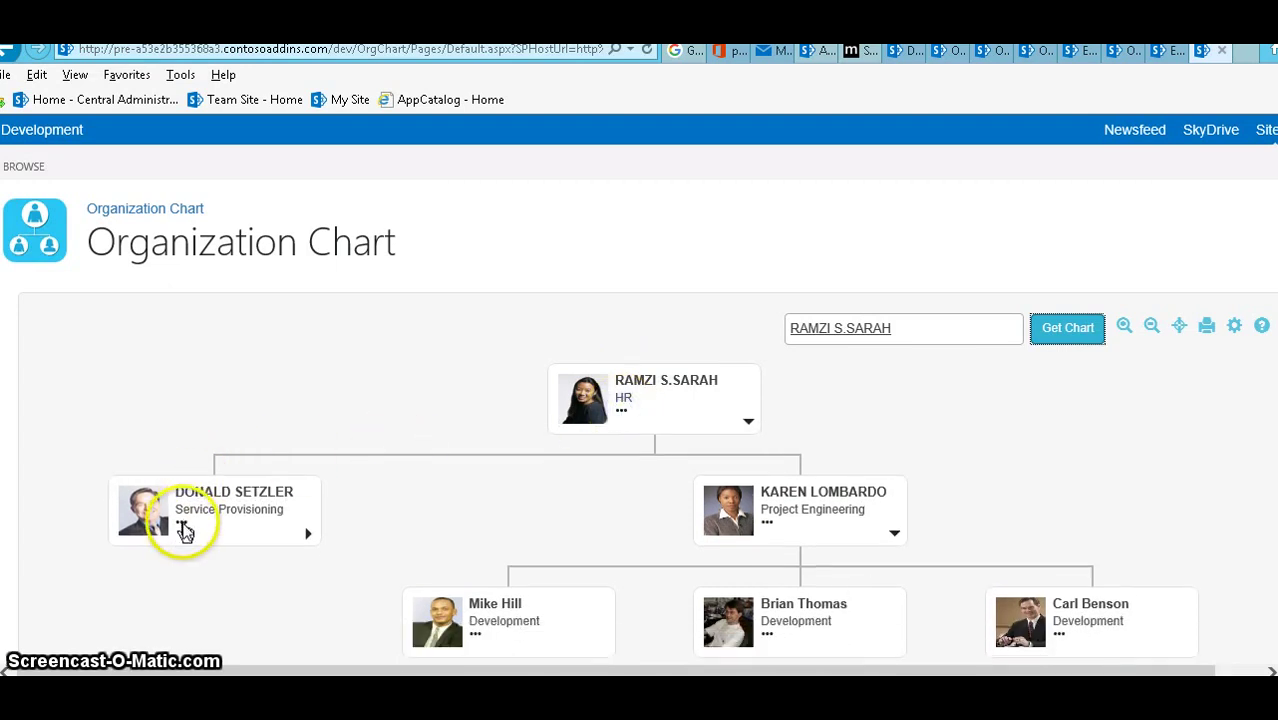
click(183, 527)
click(990, 470)
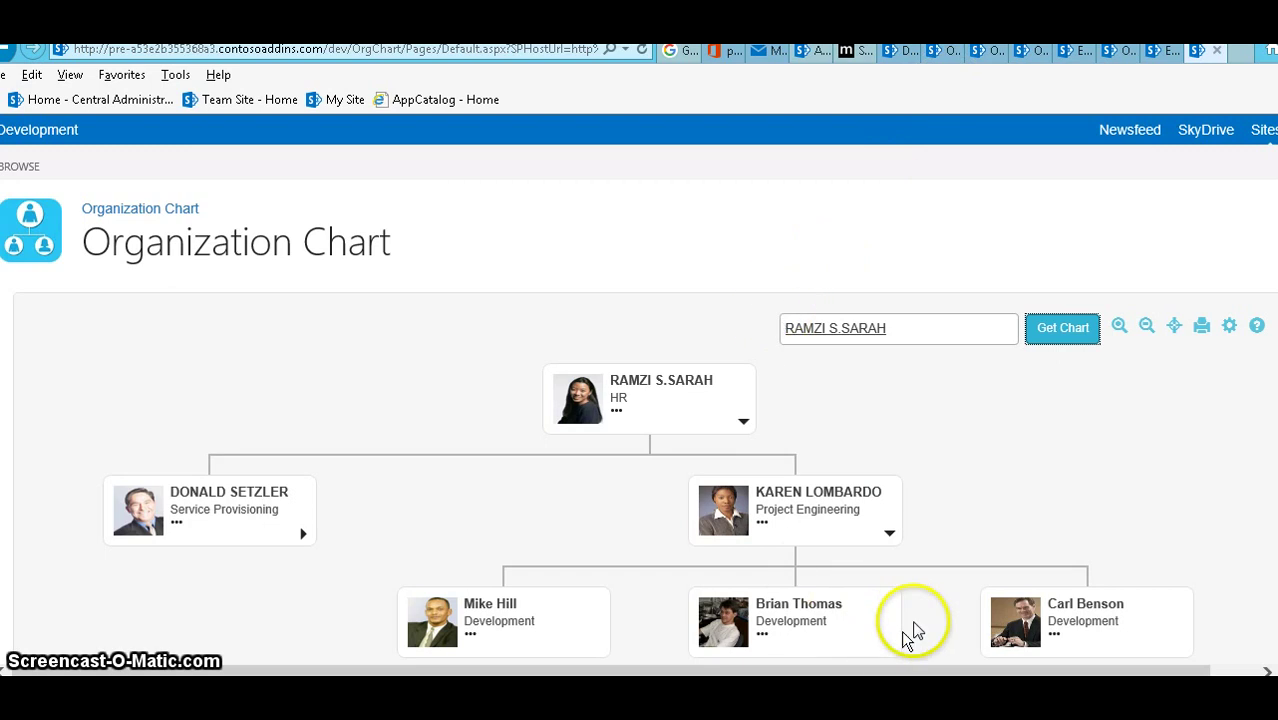
click(890, 537)
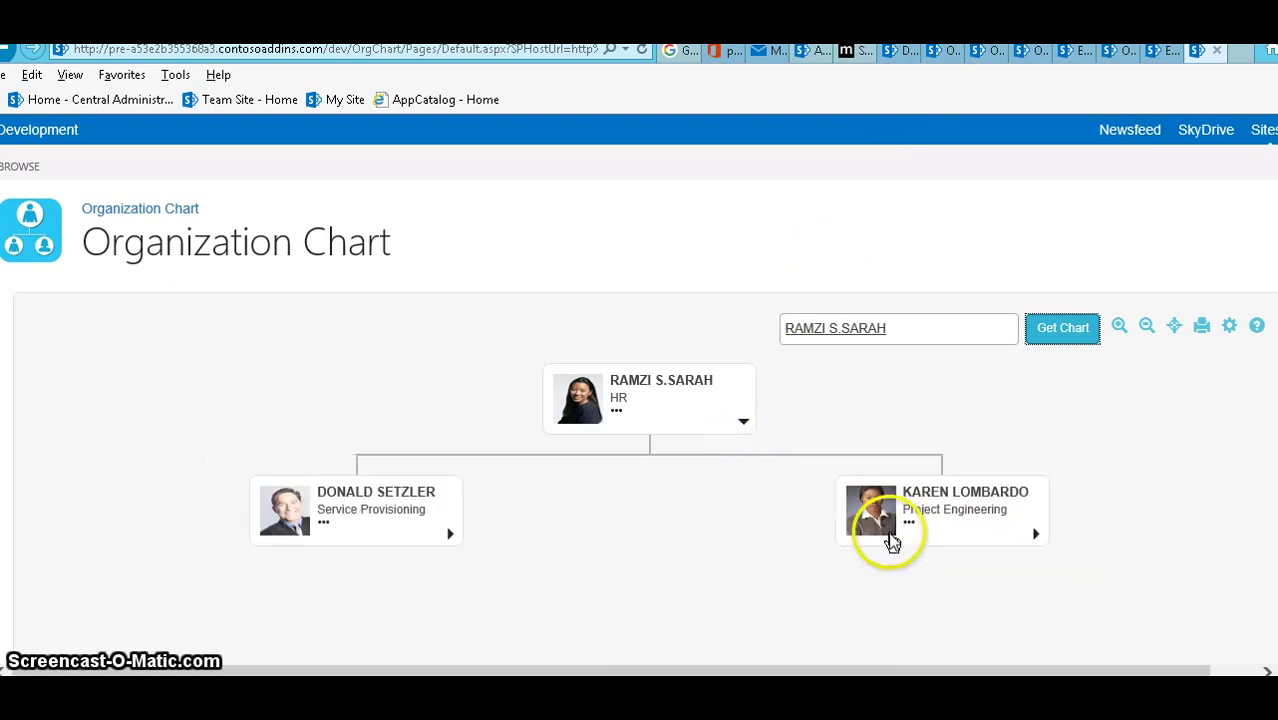
click(1038, 535)
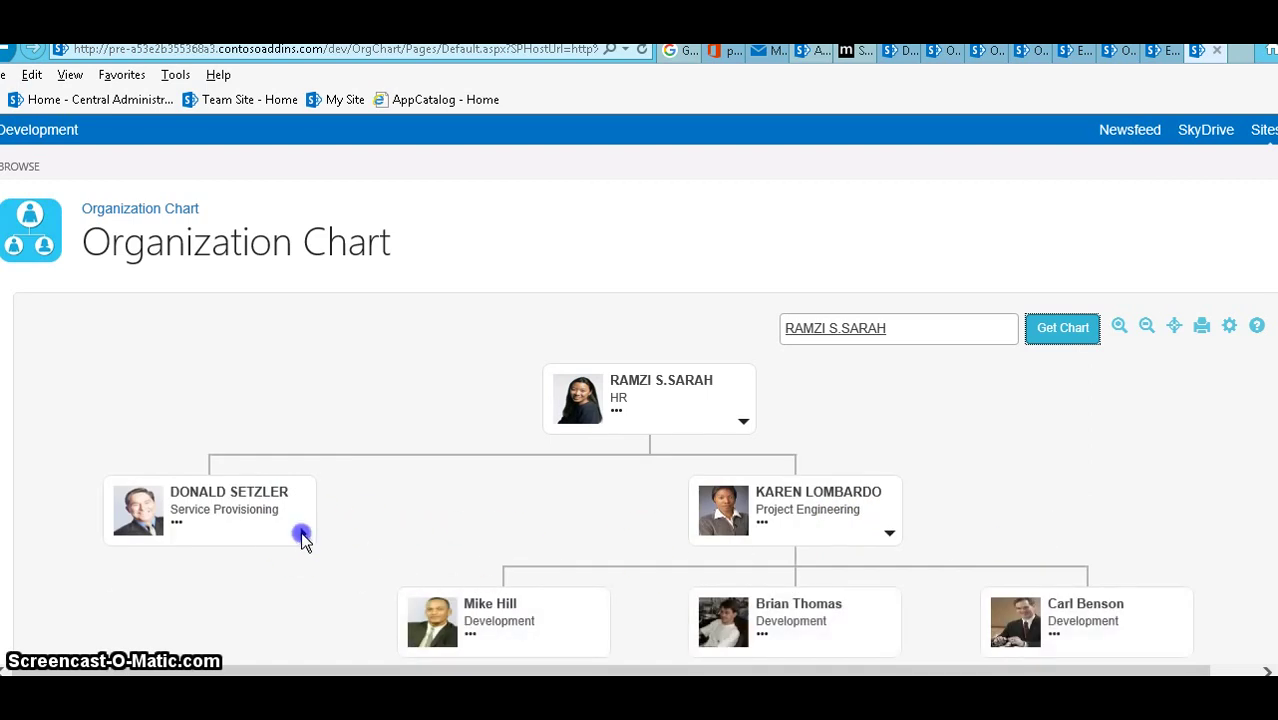
click(302, 537)
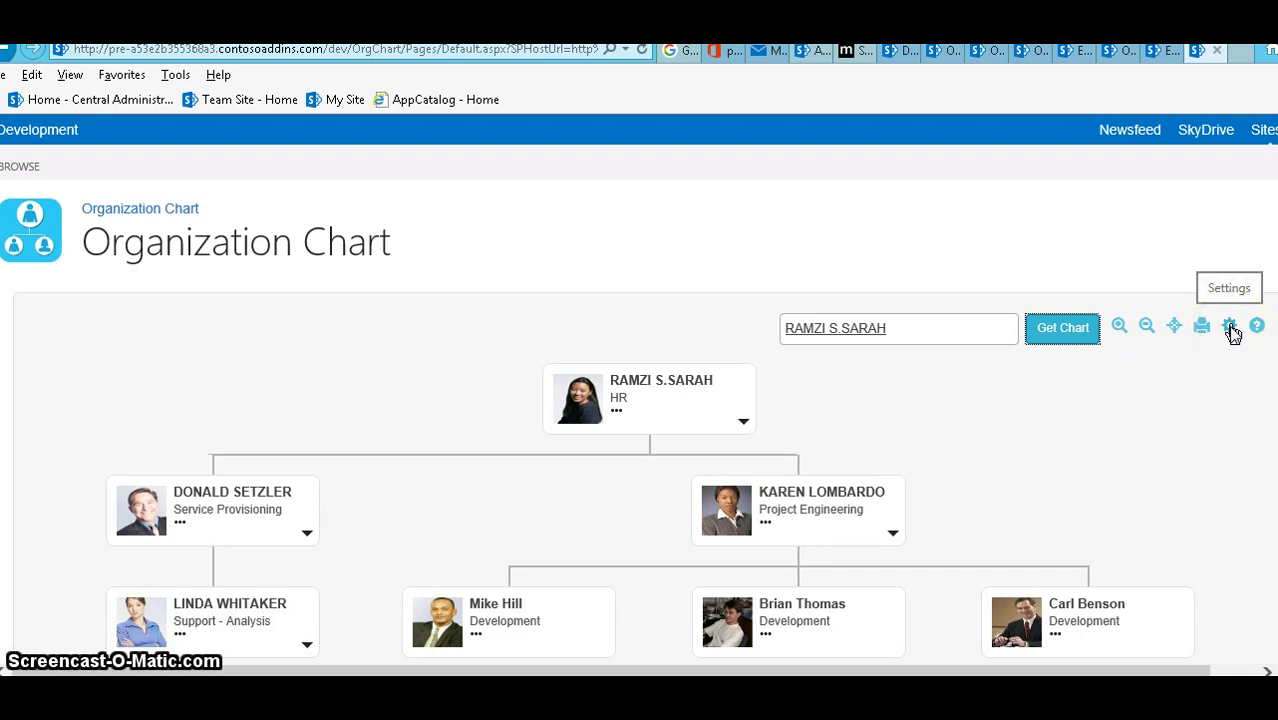
click(1007, 380)
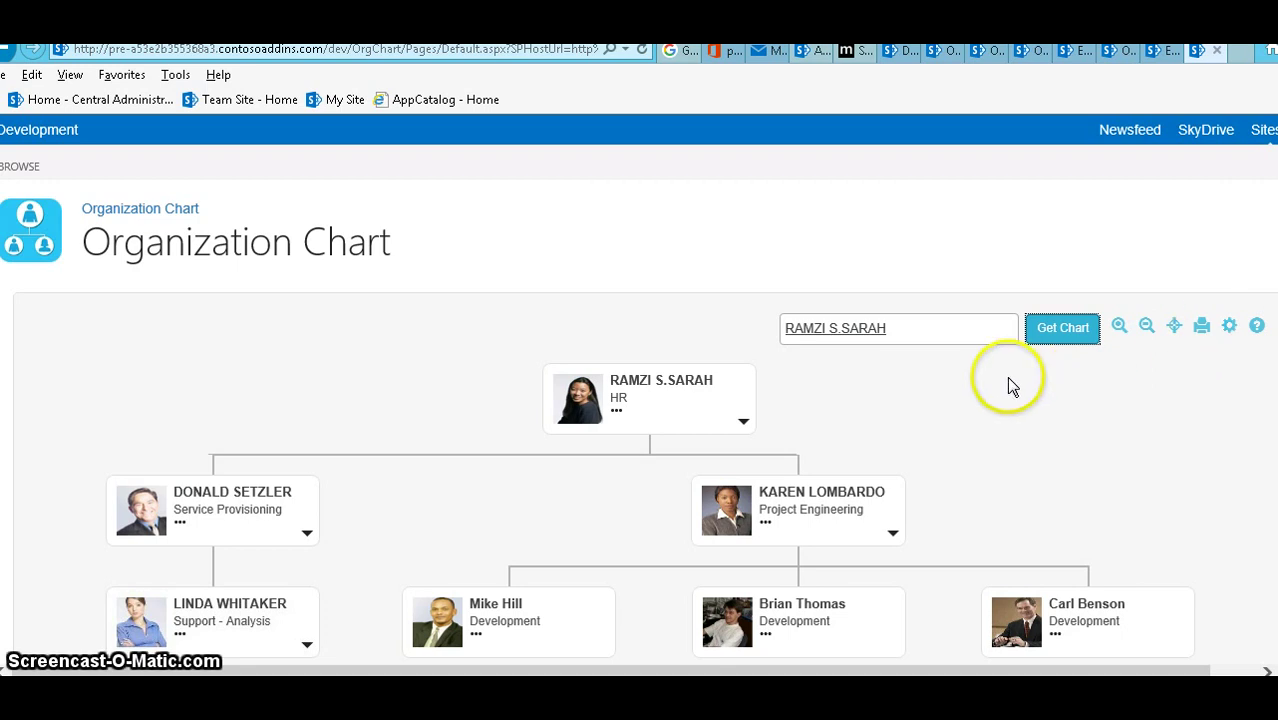
click(1228, 333)
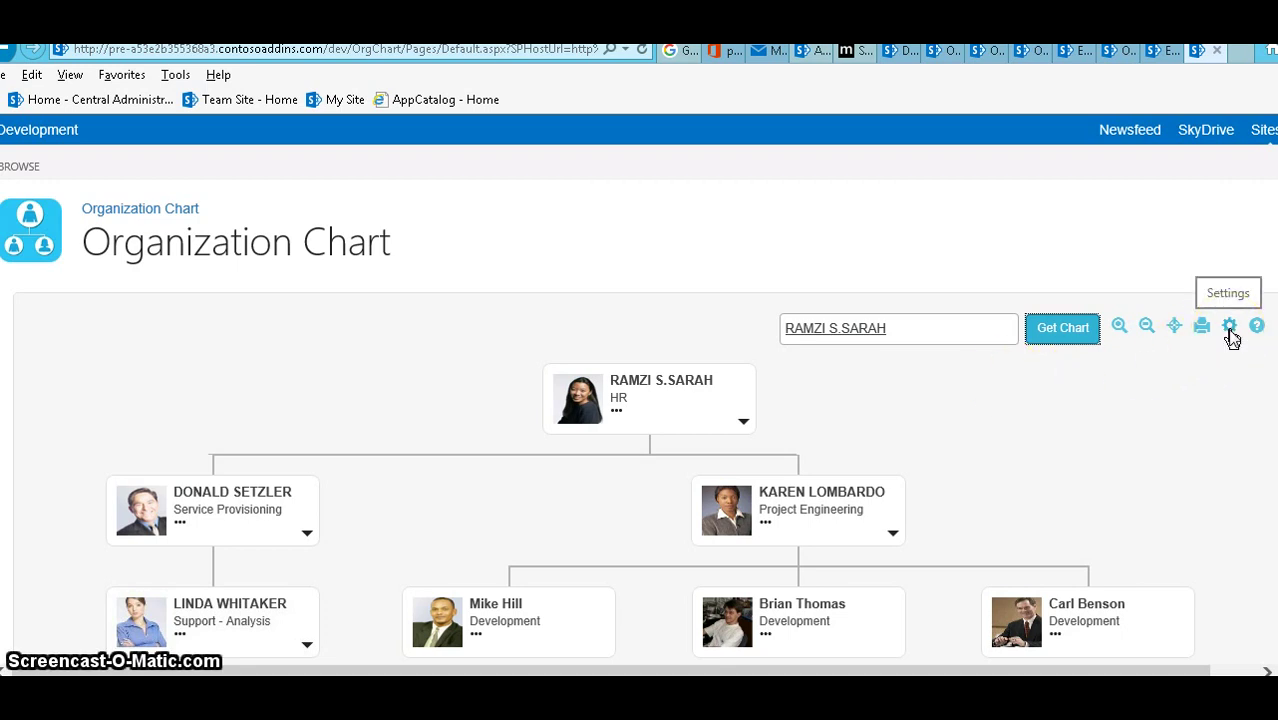
Open the Organization Chart Settings page from the gear icon.
click(1228, 331)
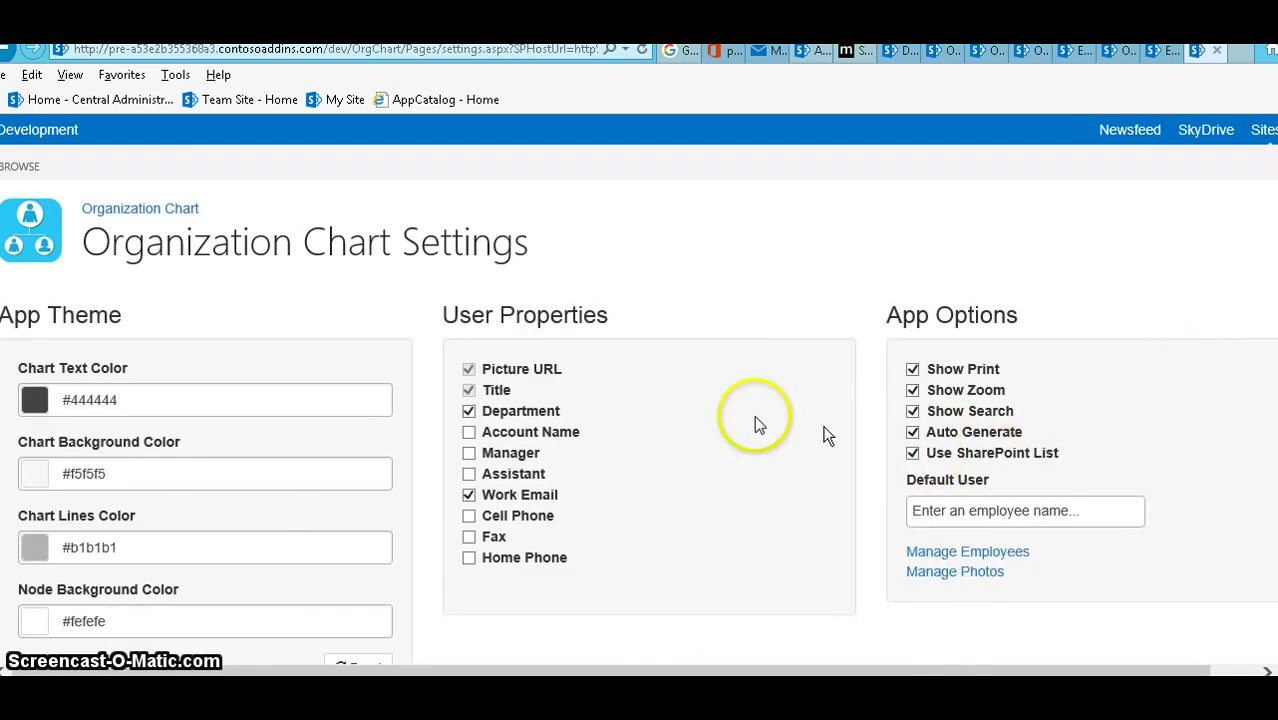
click(172, 212)
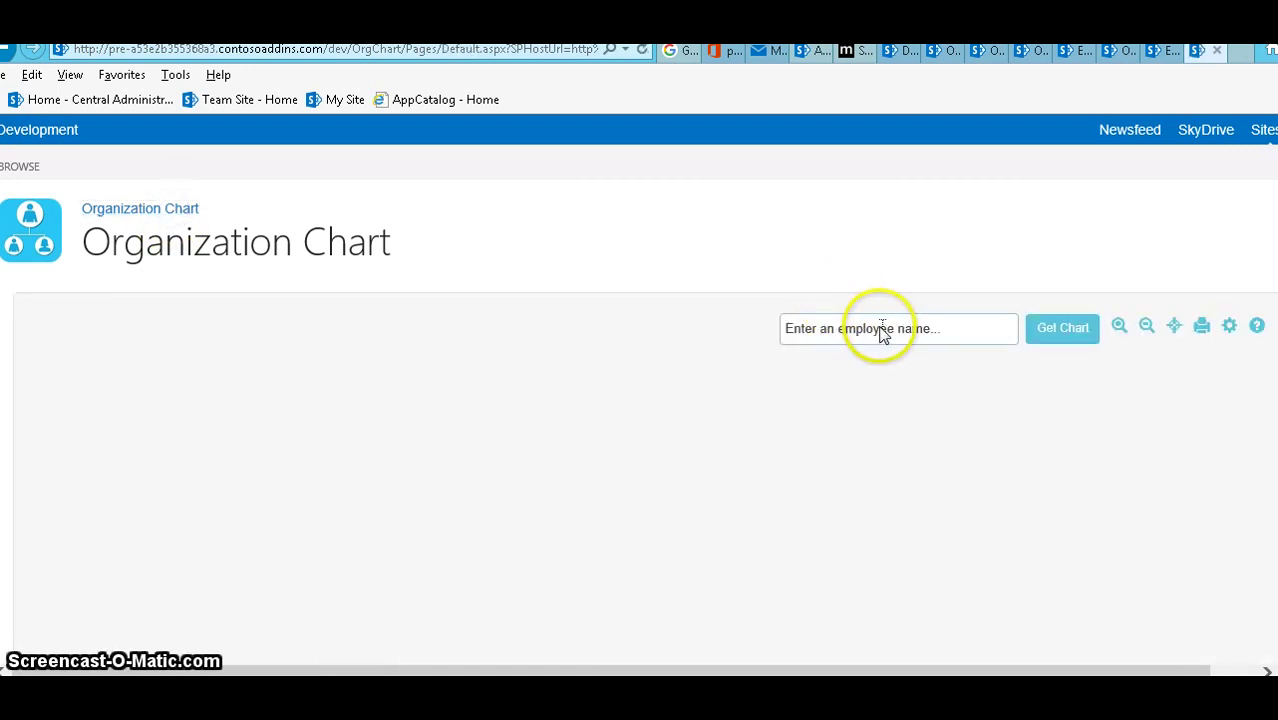
click(865, 334)
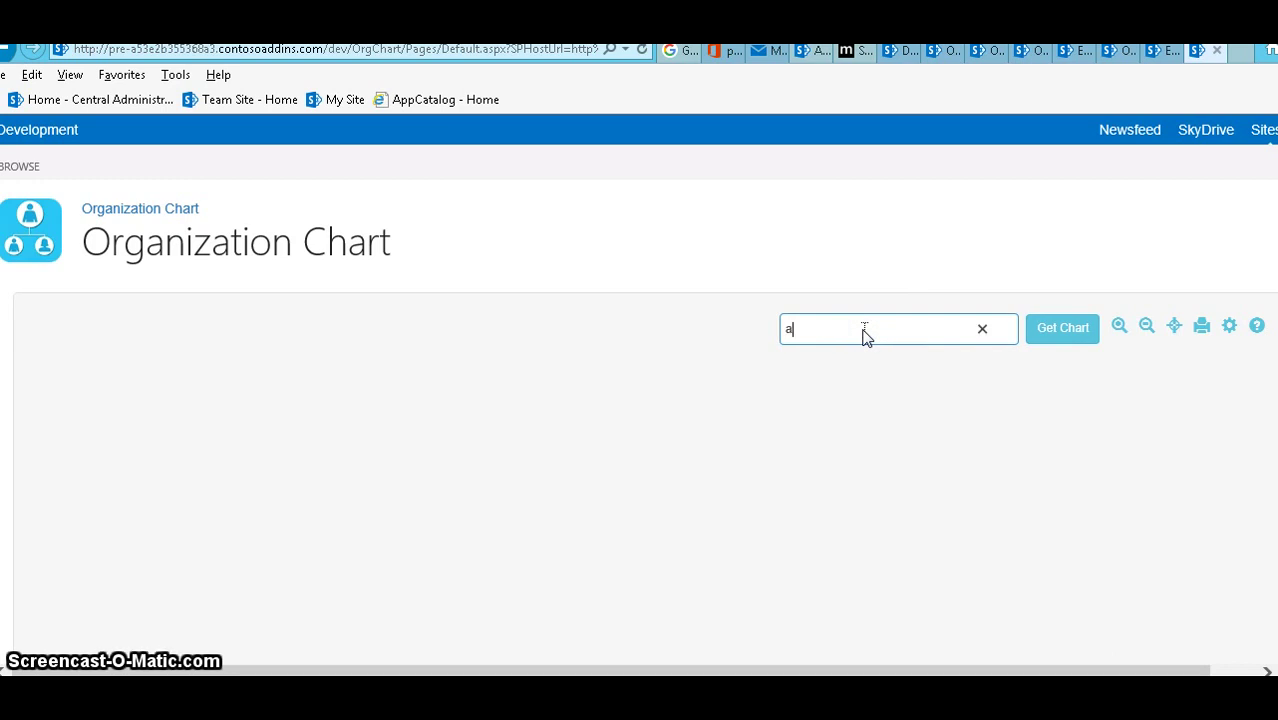
text(sar)
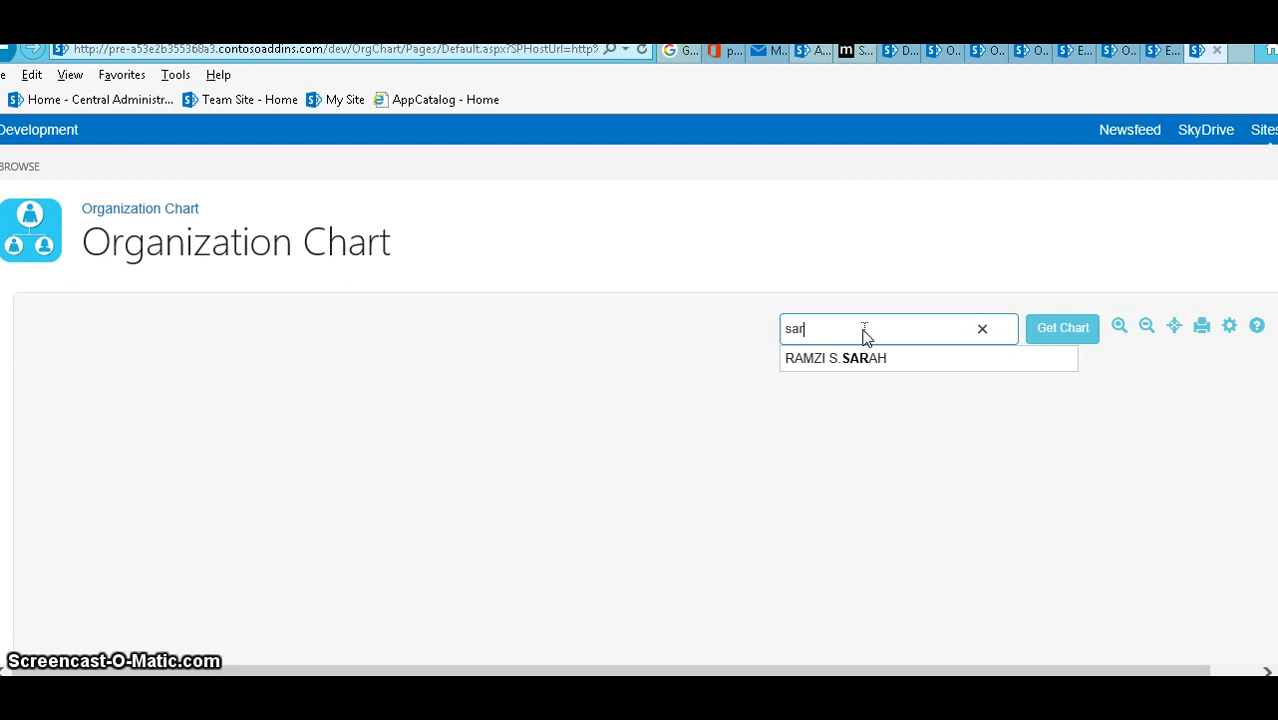
click(841, 358)
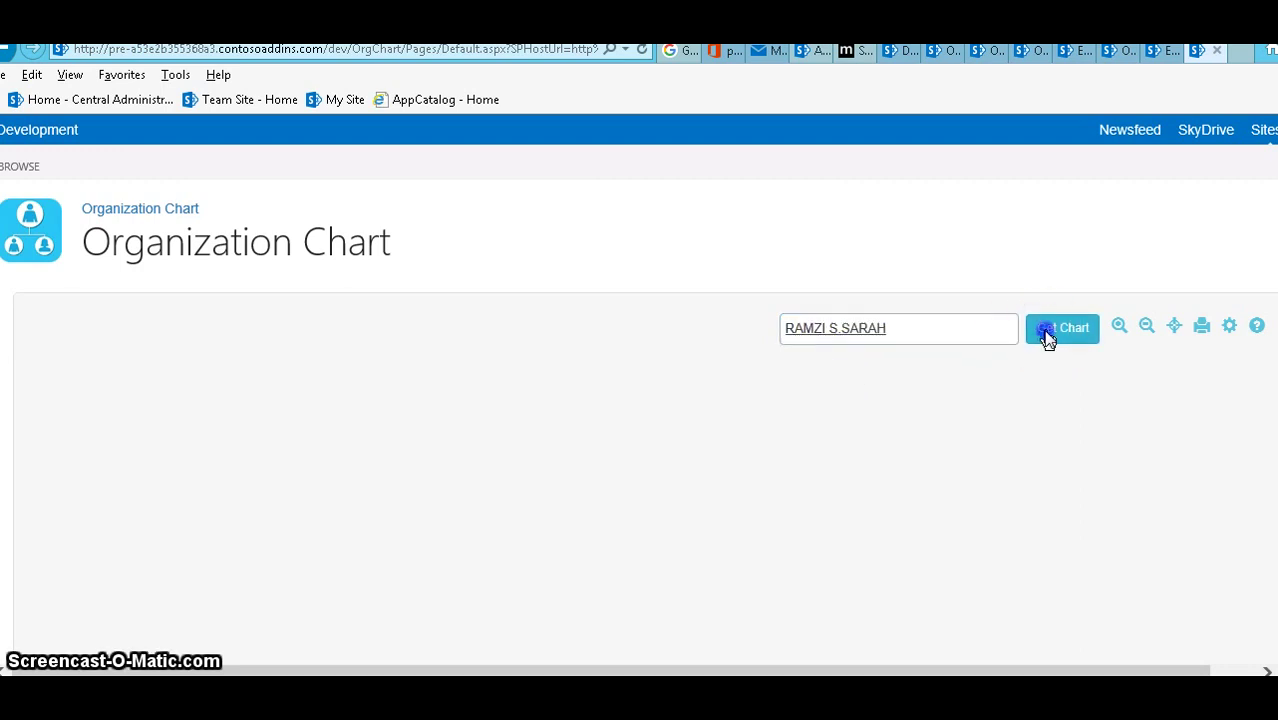
click(1050, 334)
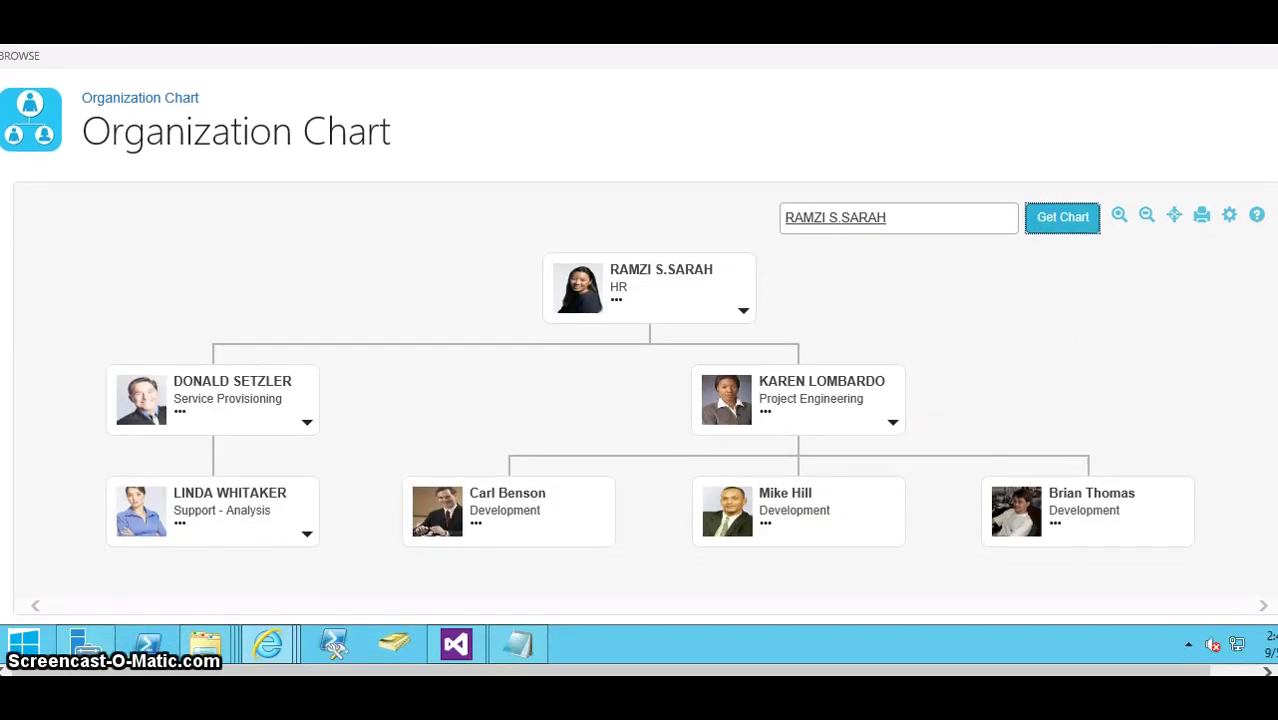
click(893, 425)
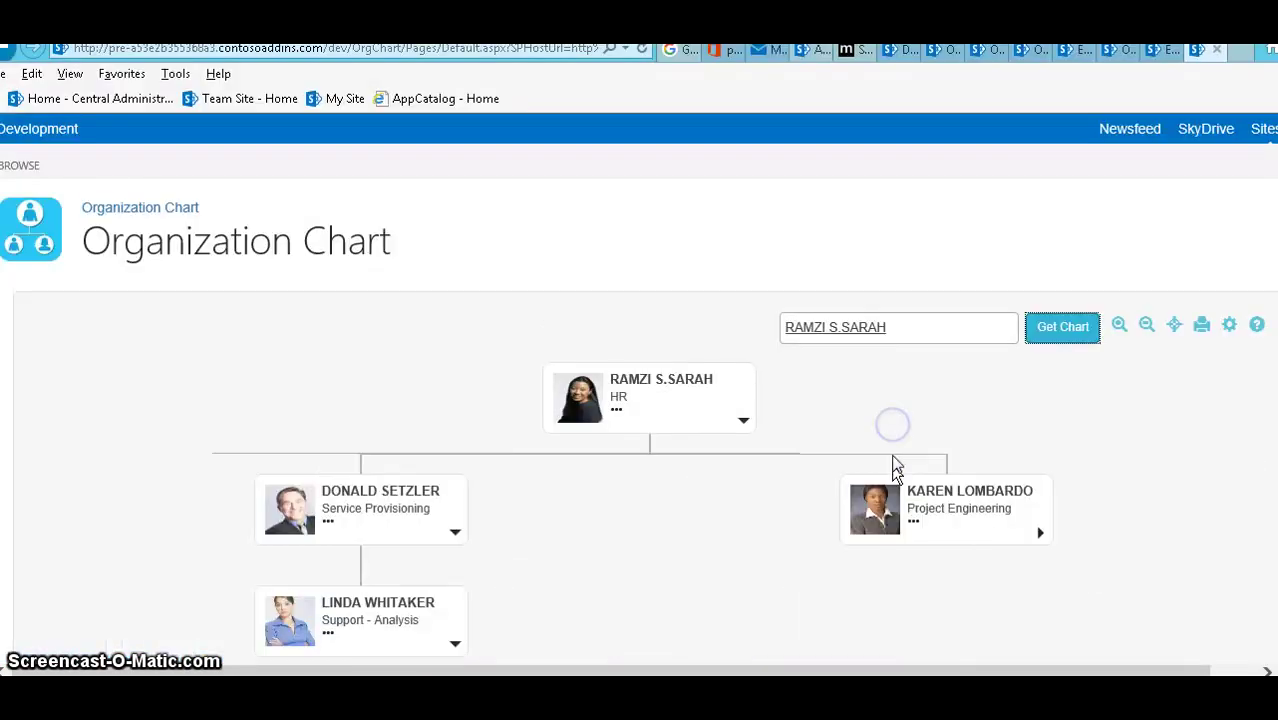
click(453, 533)
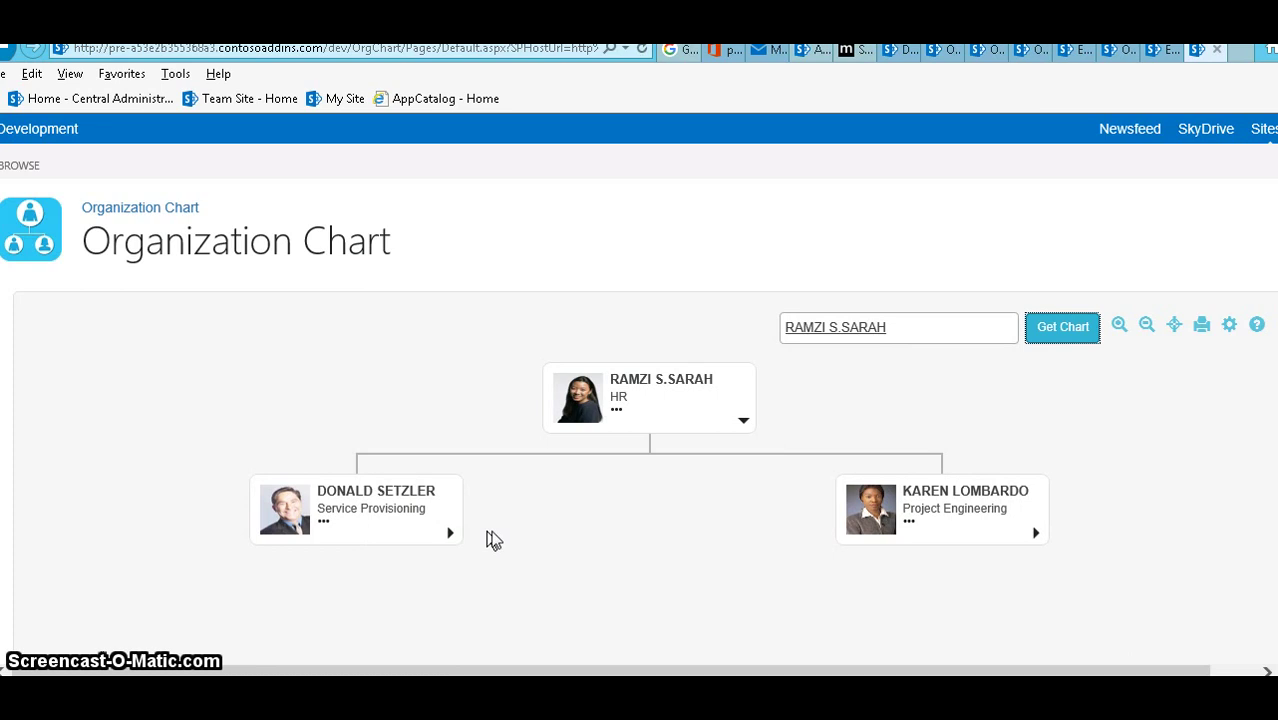
click(452, 533)
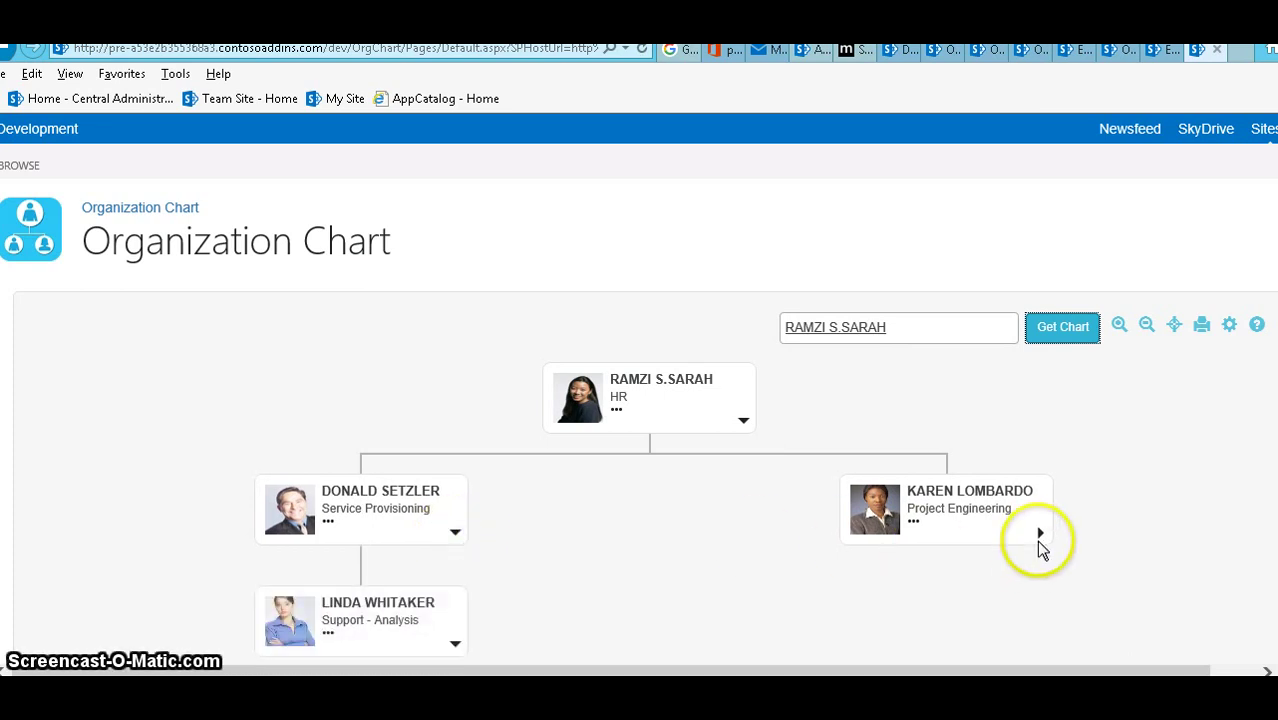
click(1039, 540)
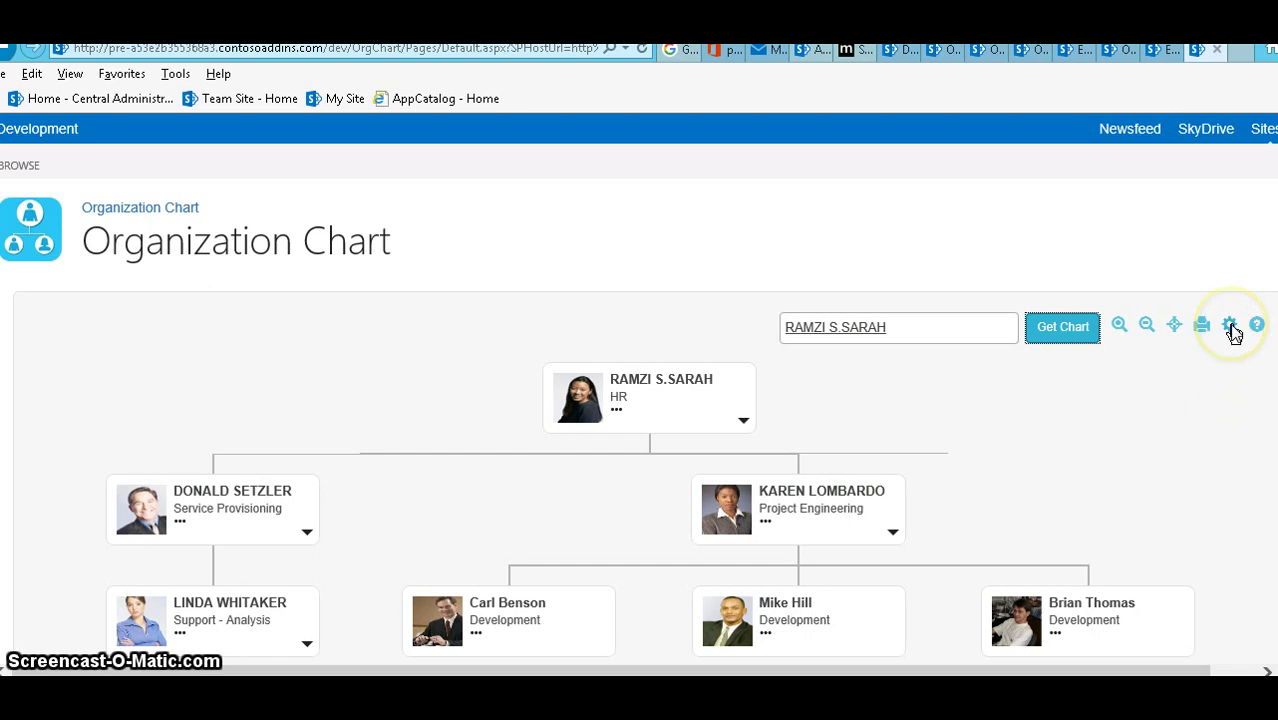
click(1119, 326)
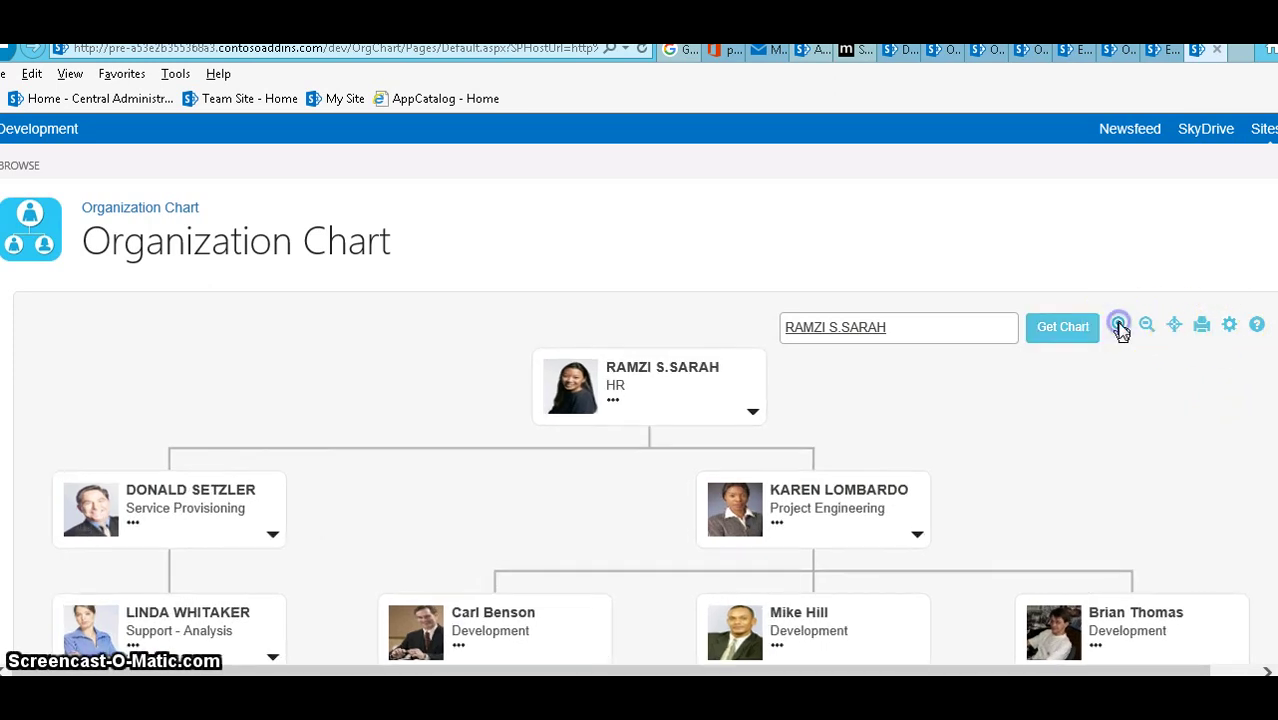
click(1119, 326)
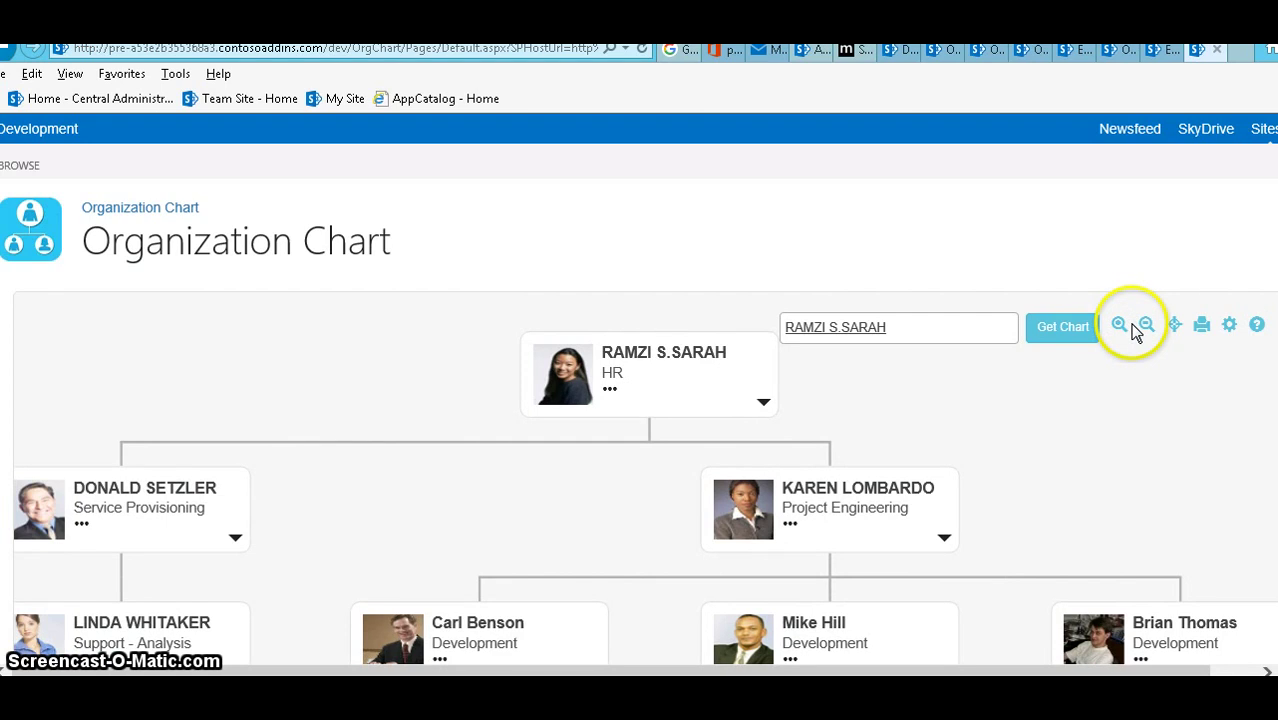
click(1146, 330)
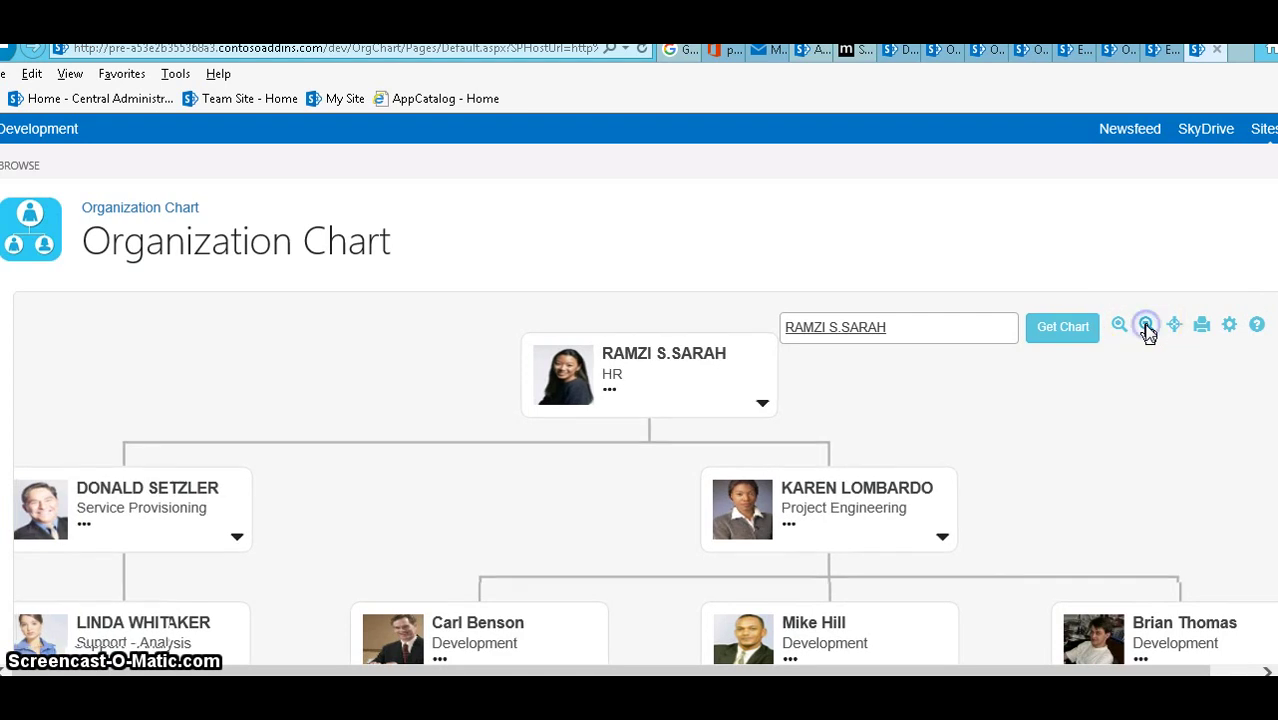
click(1176, 334)
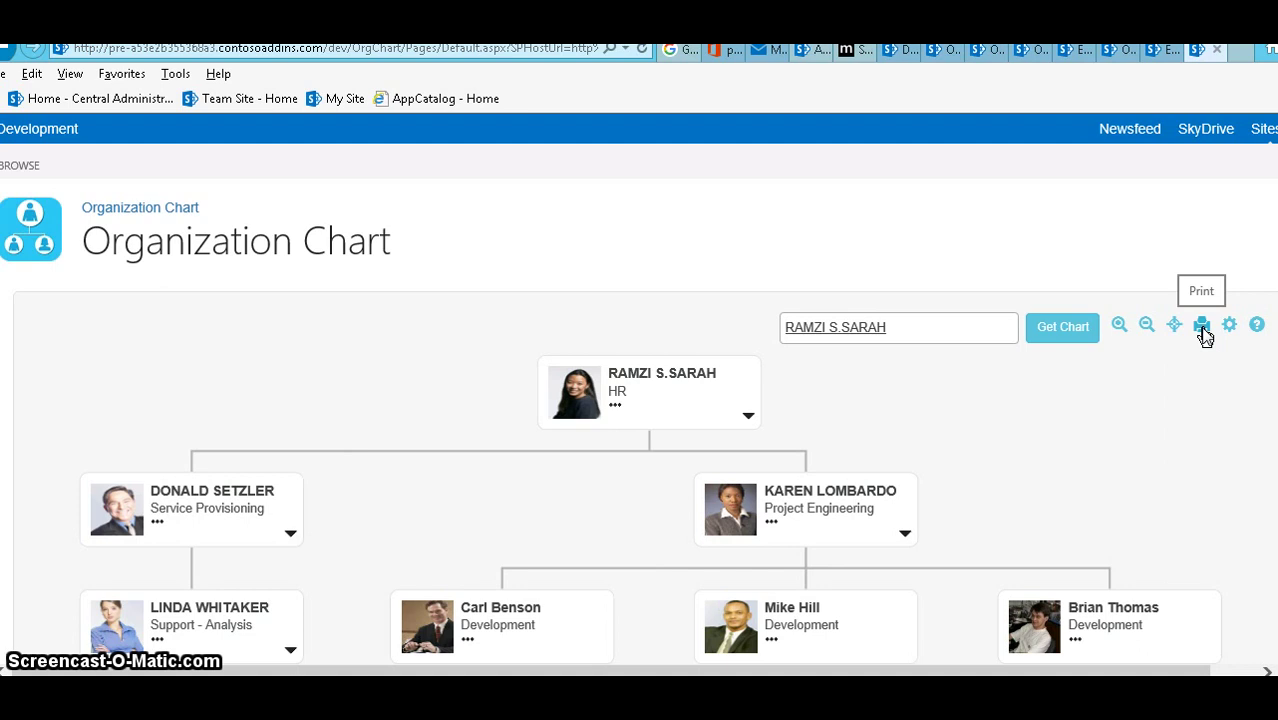
click(1257, 330)
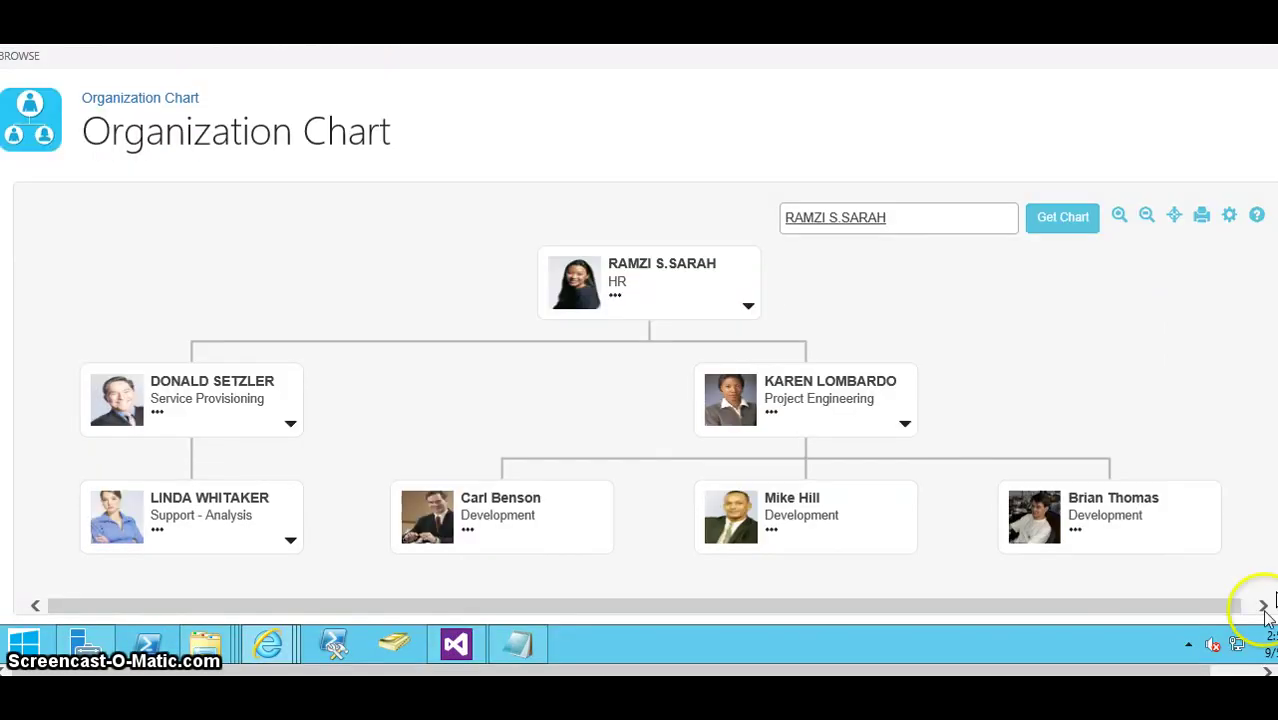
click(1262, 605)
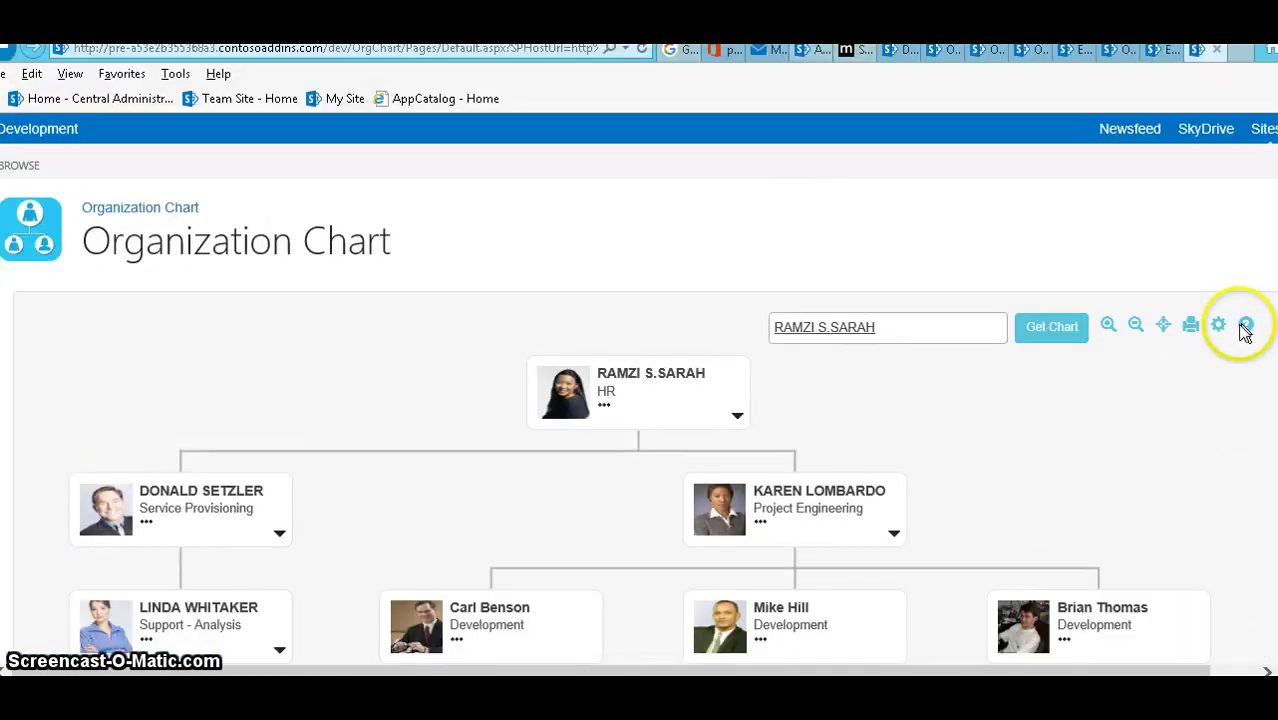
click(1245, 324)
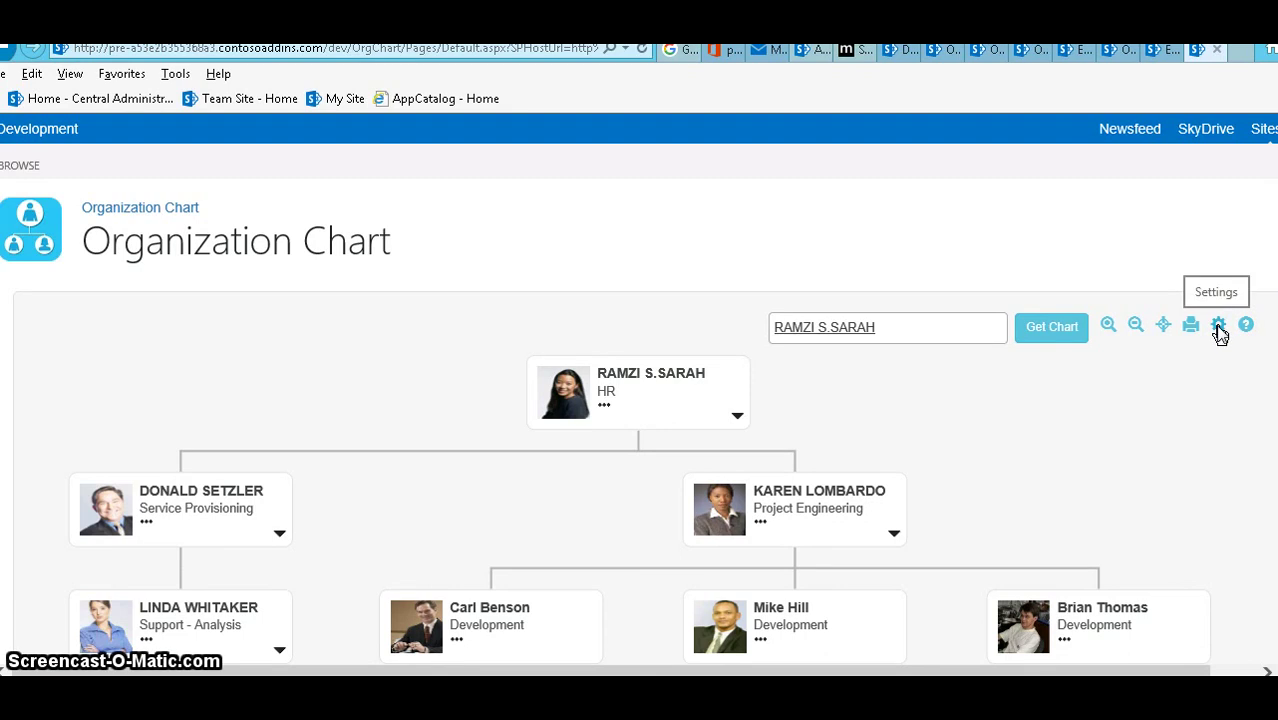
Open the chart settings and keep the SharePoint list as the data source.
click(1218, 328)
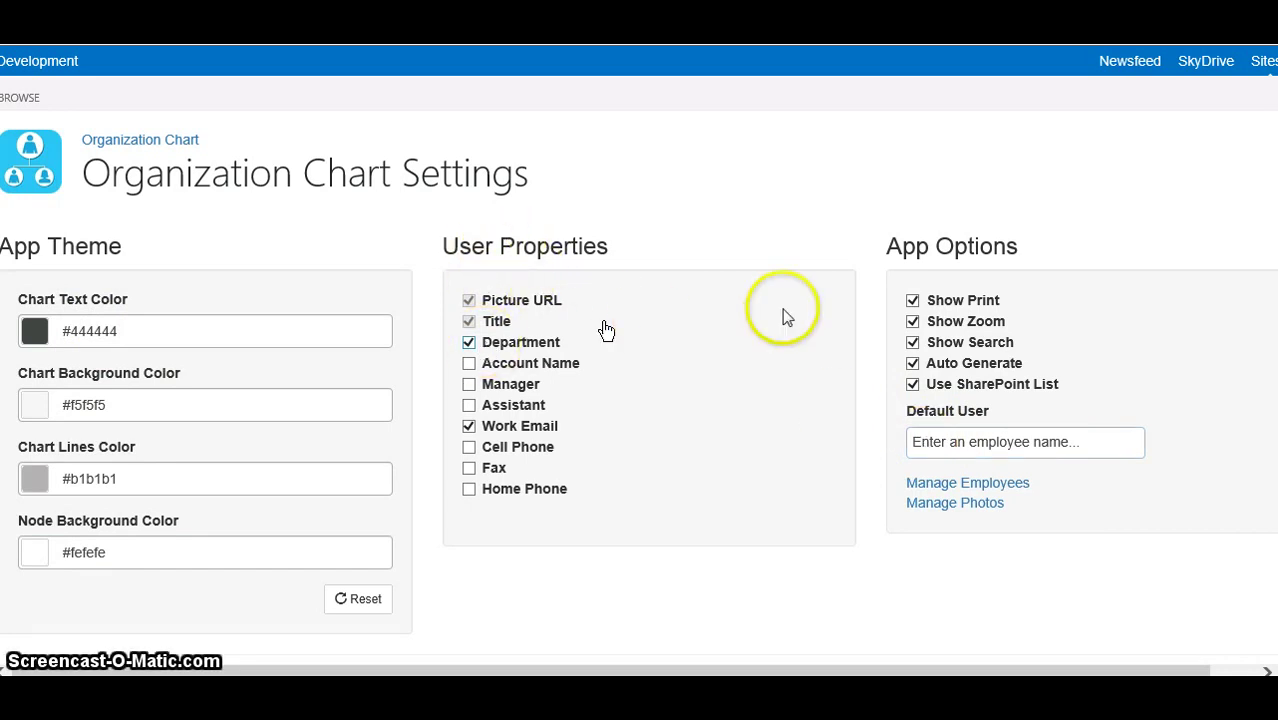
click(912, 386)
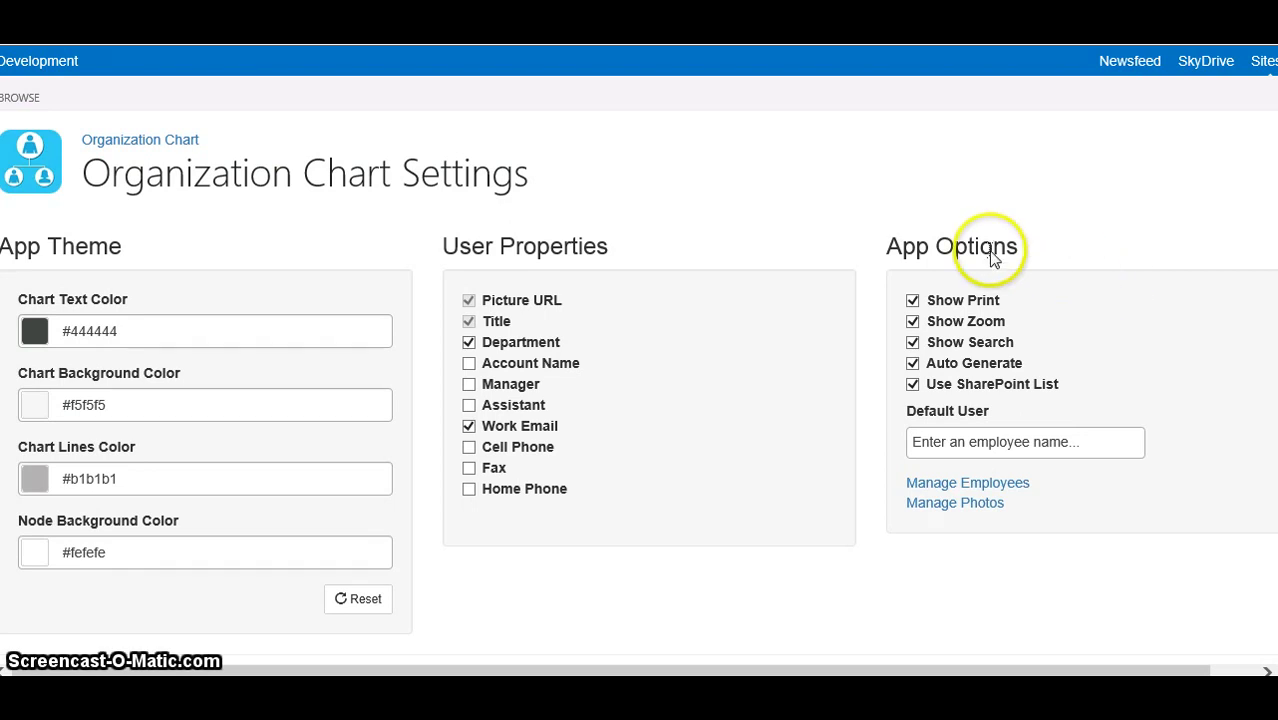
Set the chart text colour to magenta #e024ba.
click(140, 335)
click(180, 437)
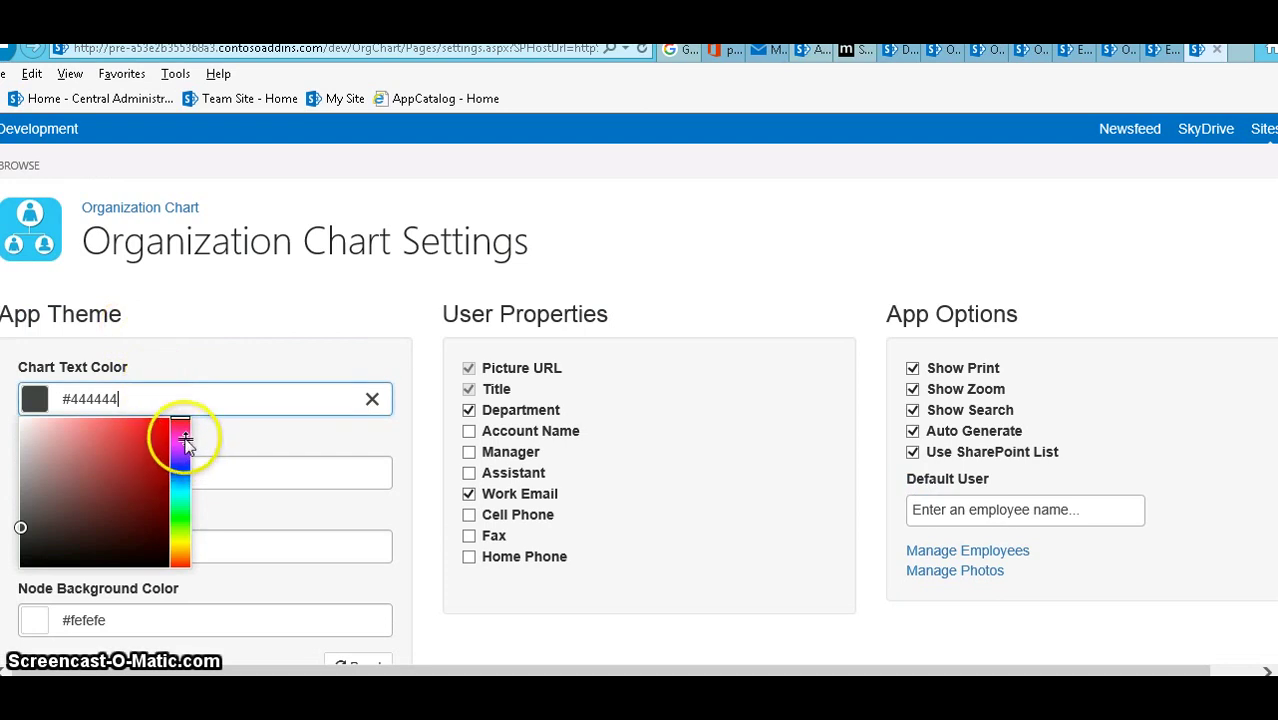
click(145, 437)
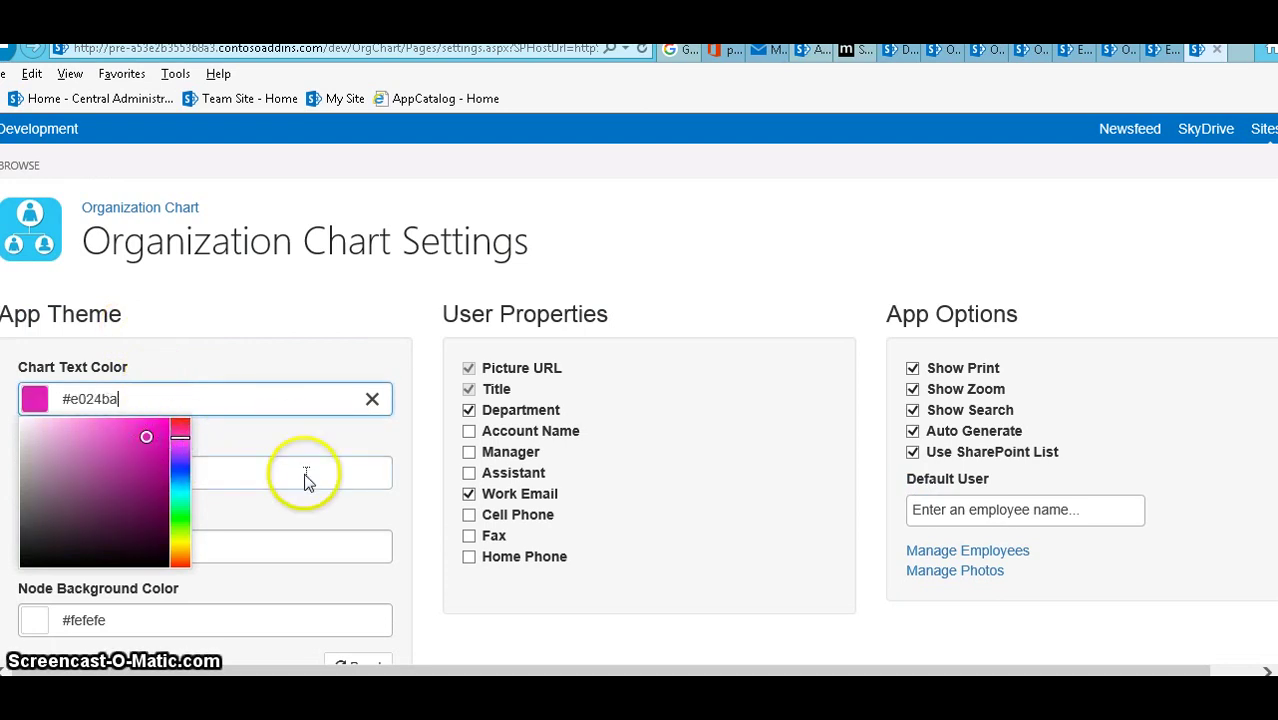
click(305, 474)
Add Account Name and Manager to user properties, toggling Use SharePoint List off and back on.
click(469, 410)
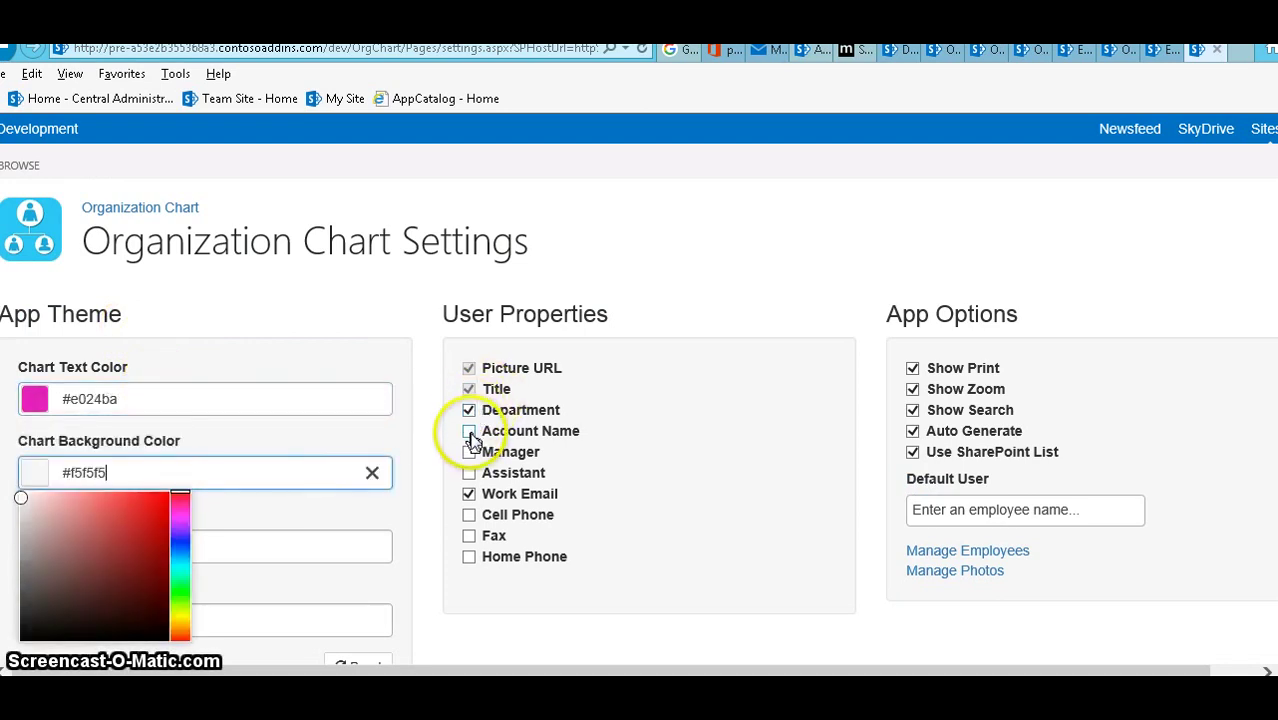
click(469, 431)
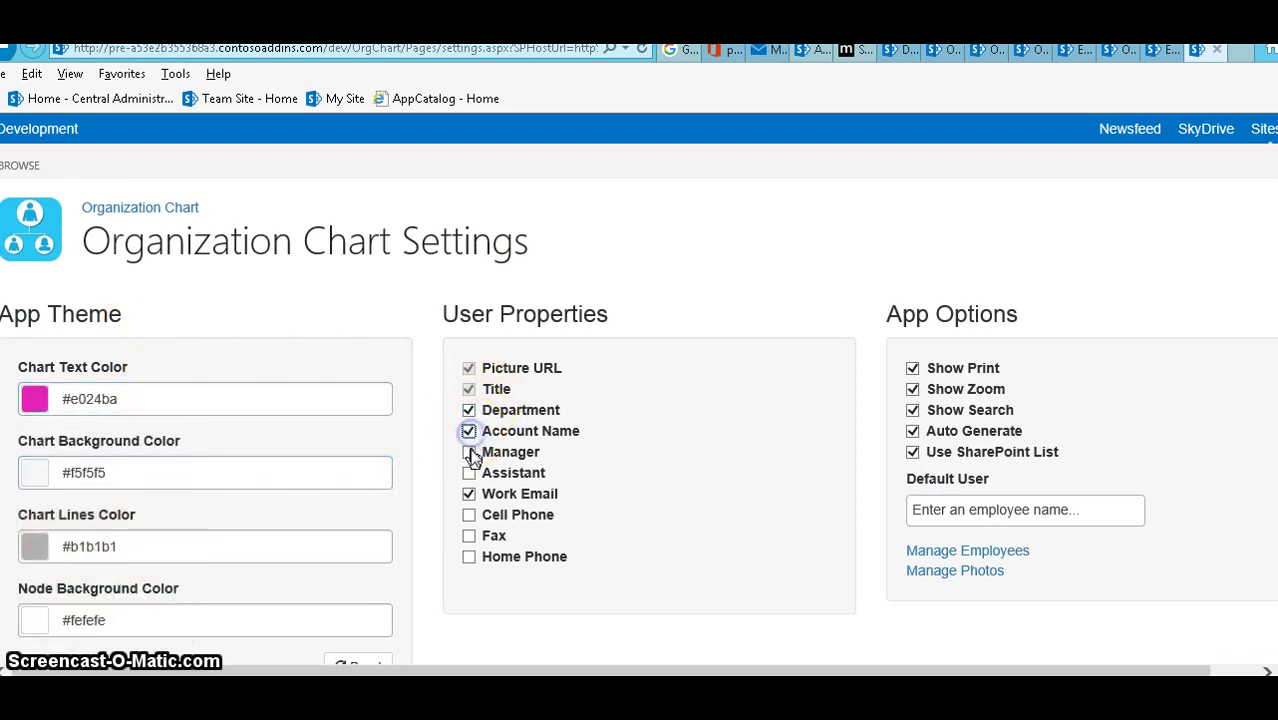
click(913, 452)
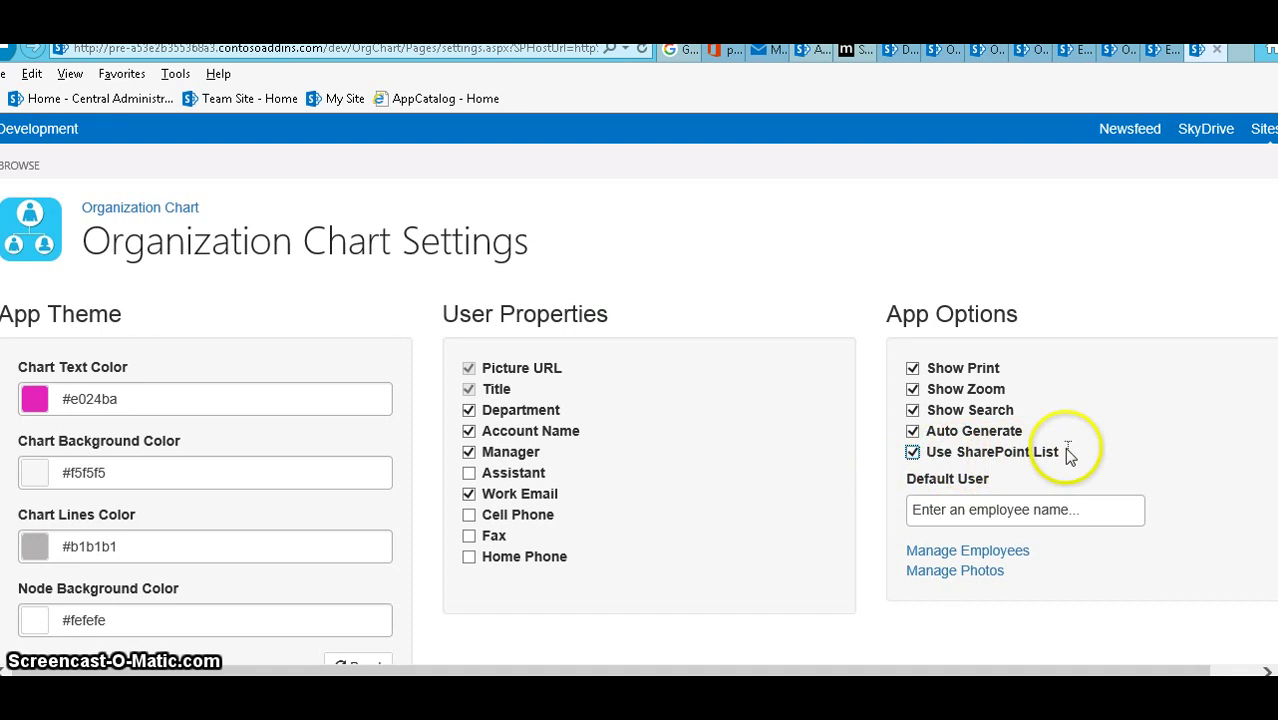
click(914, 452)
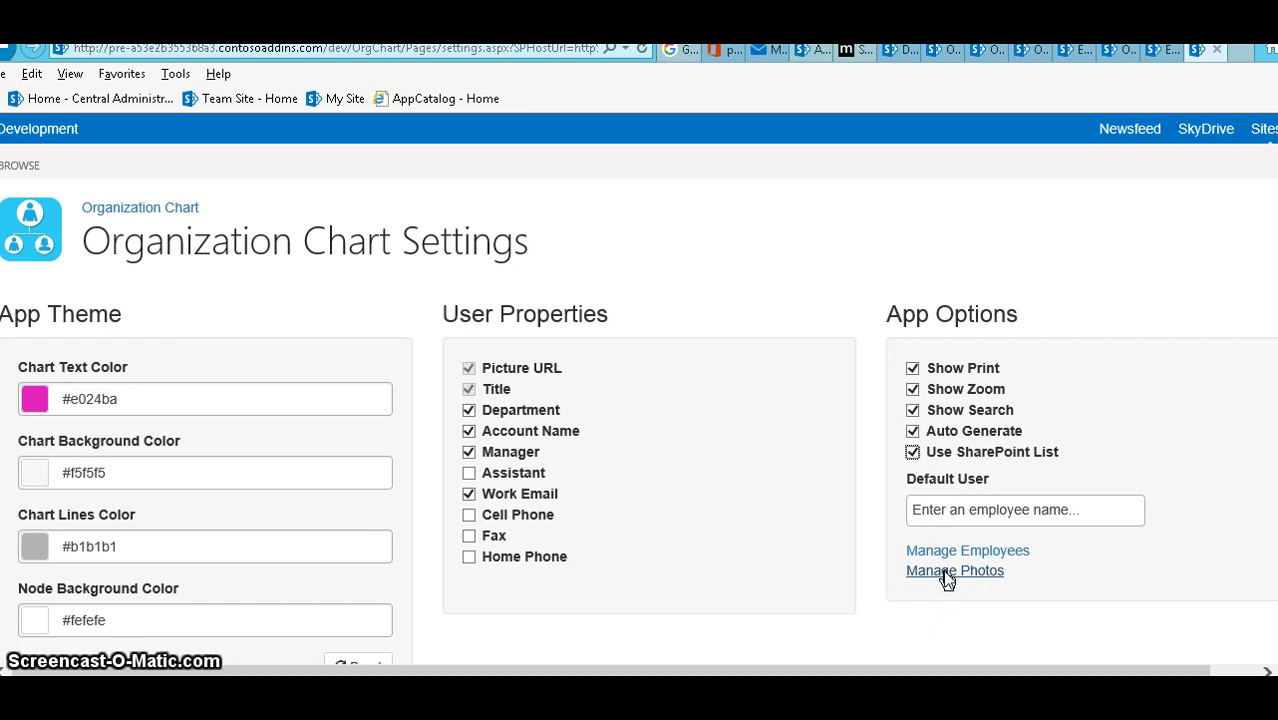
View the Employees list and start a new item to check Manager choices, then cancel it.
click(947, 558)
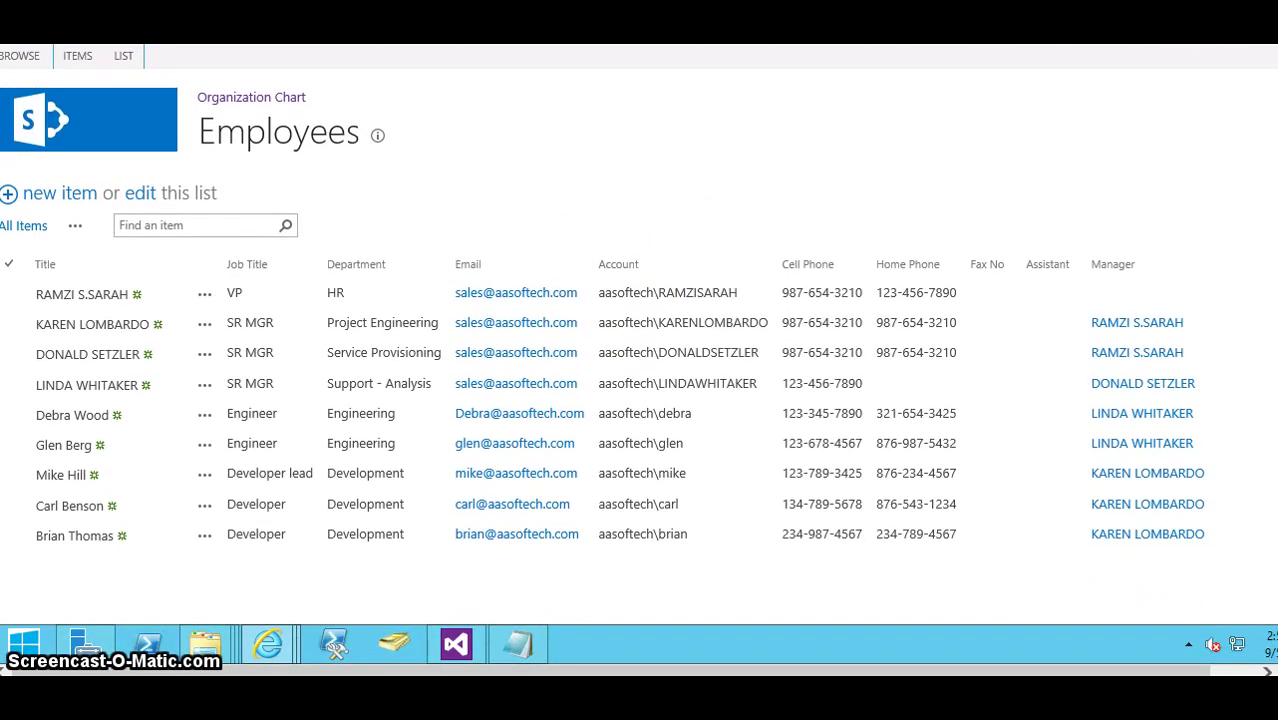
click(225, 293)
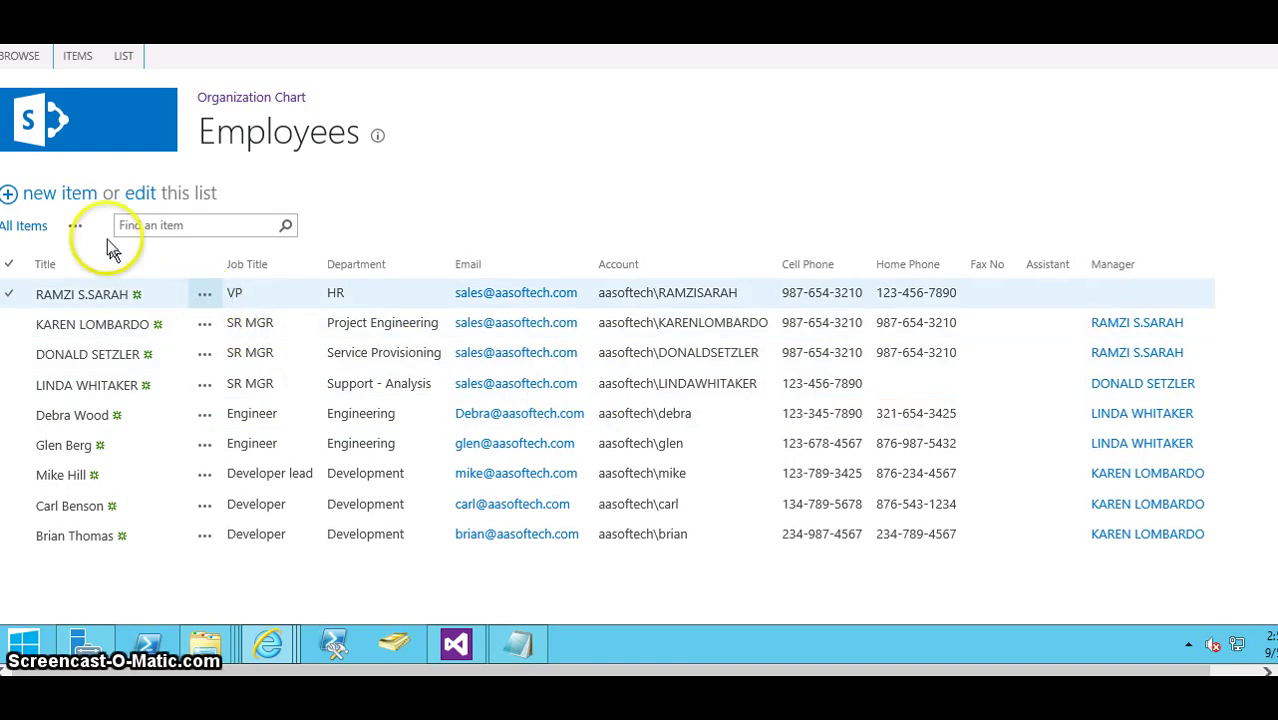
click(57, 193)
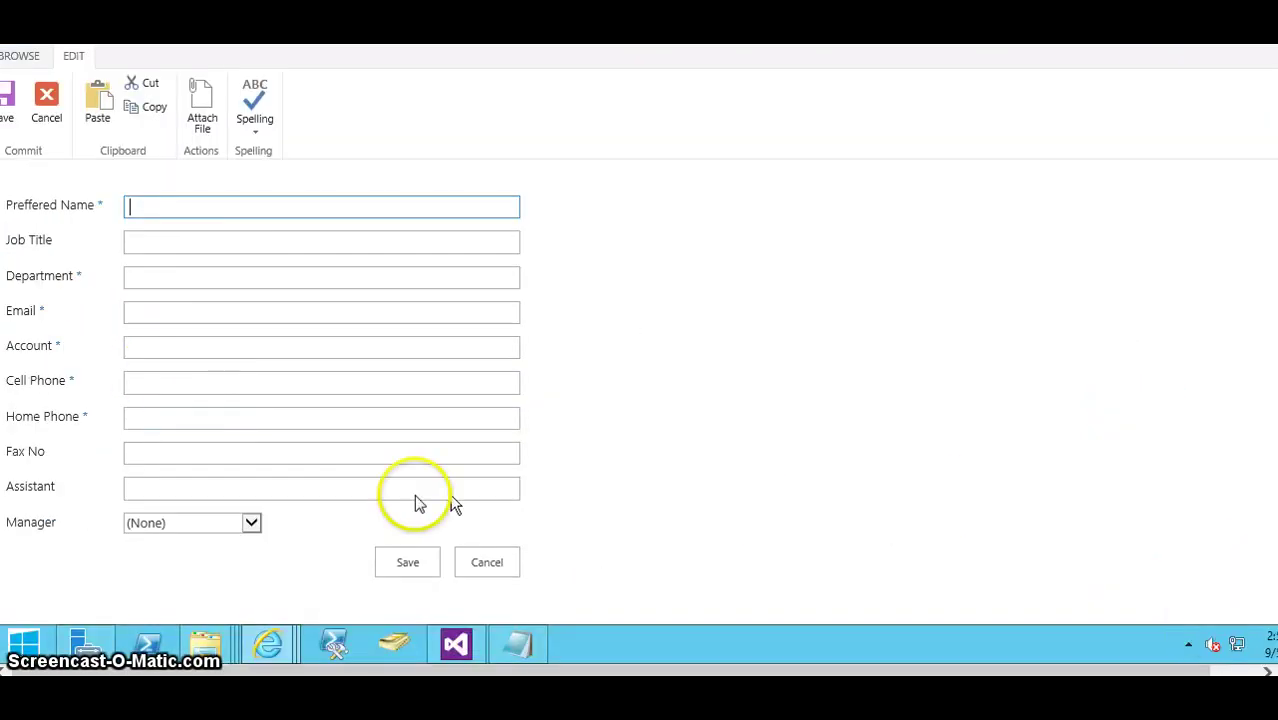
click(251, 522)
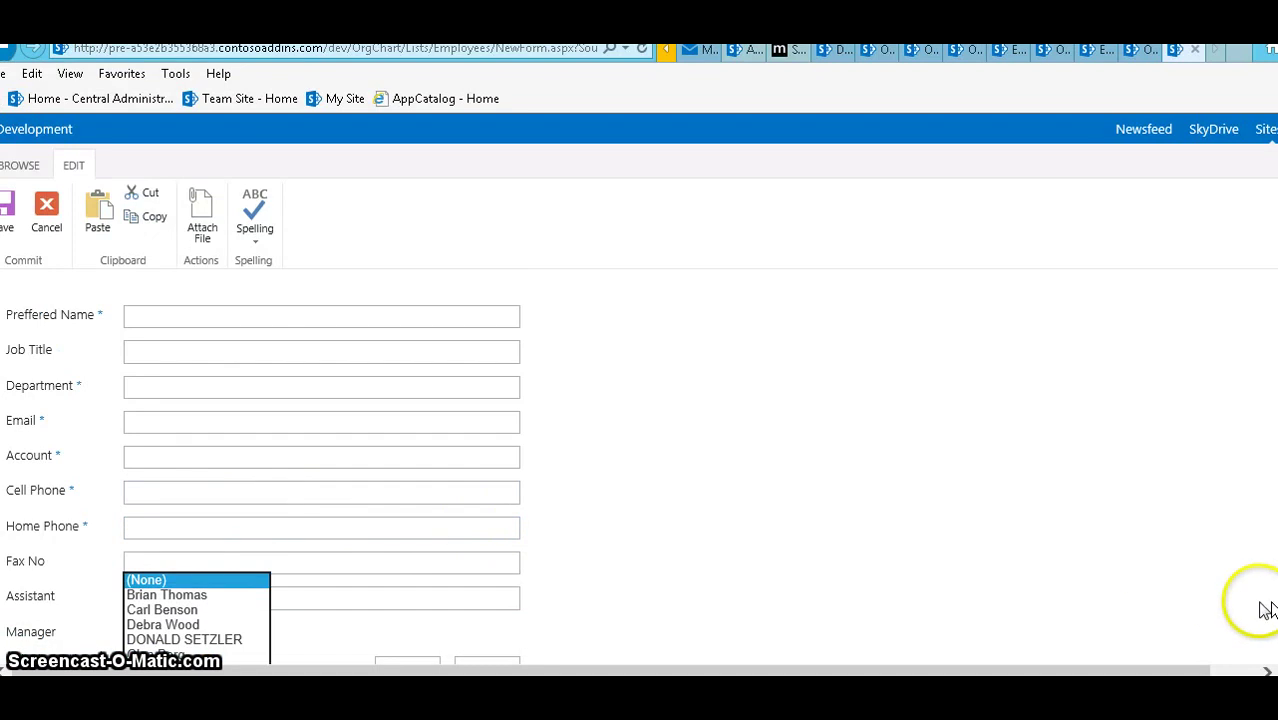
click(502, 560)
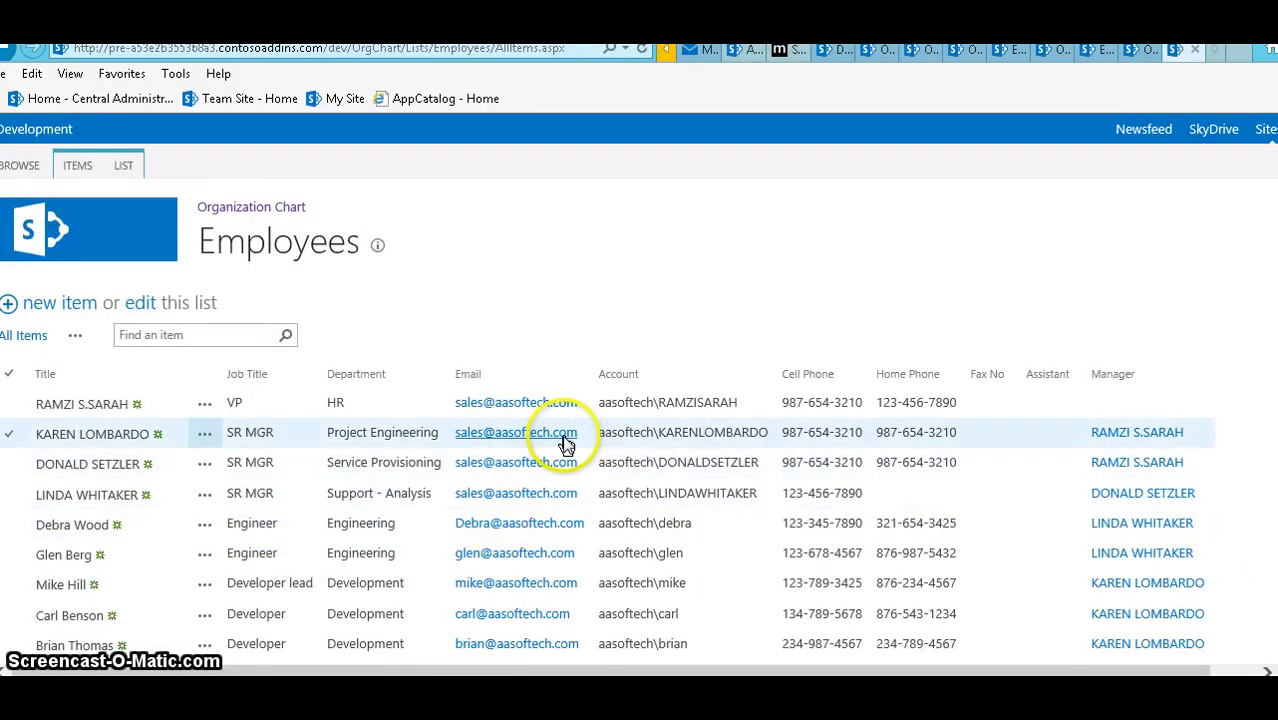
Go back through the chart settings to the Employees Photos library.
click(276, 210)
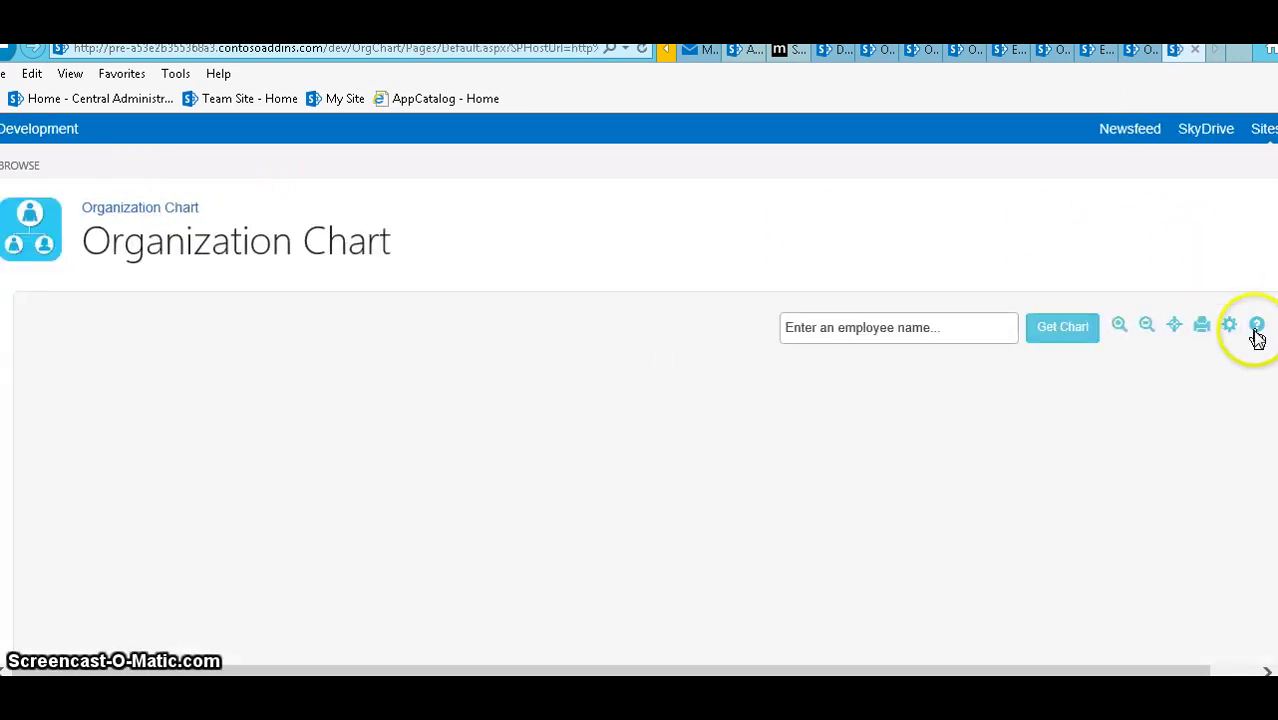
click(1230, 326)
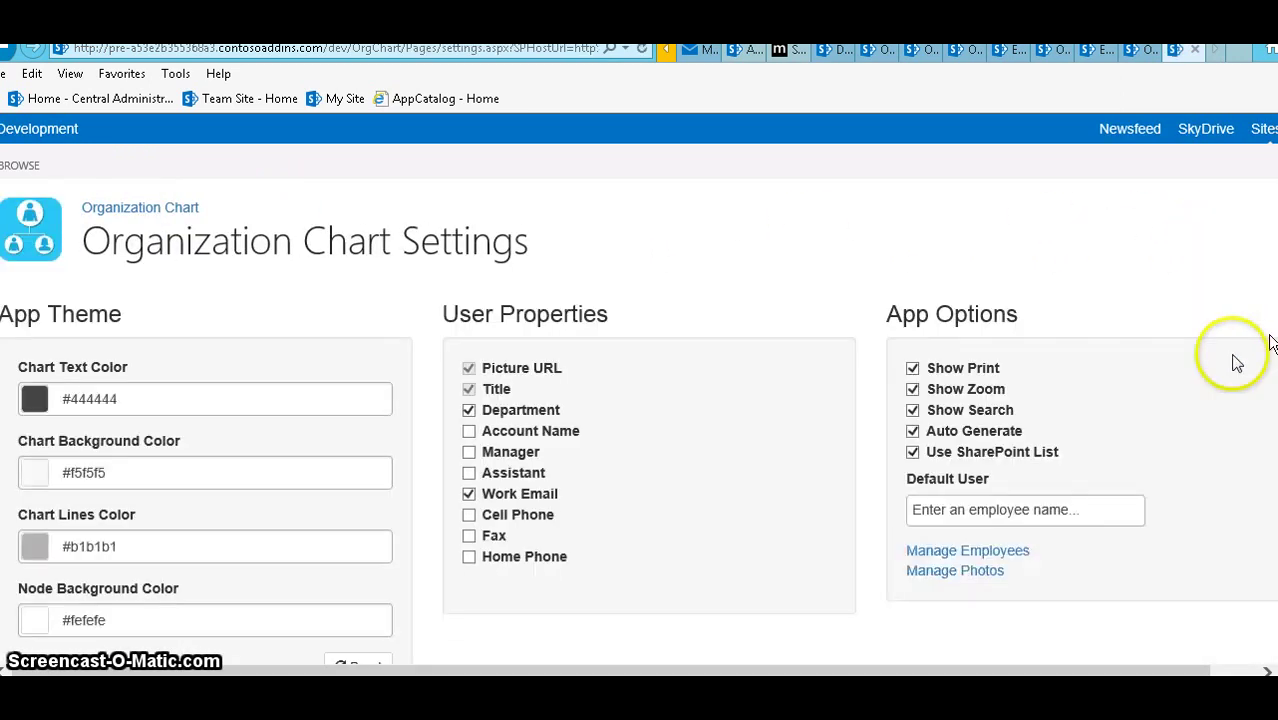
click(990, 574)
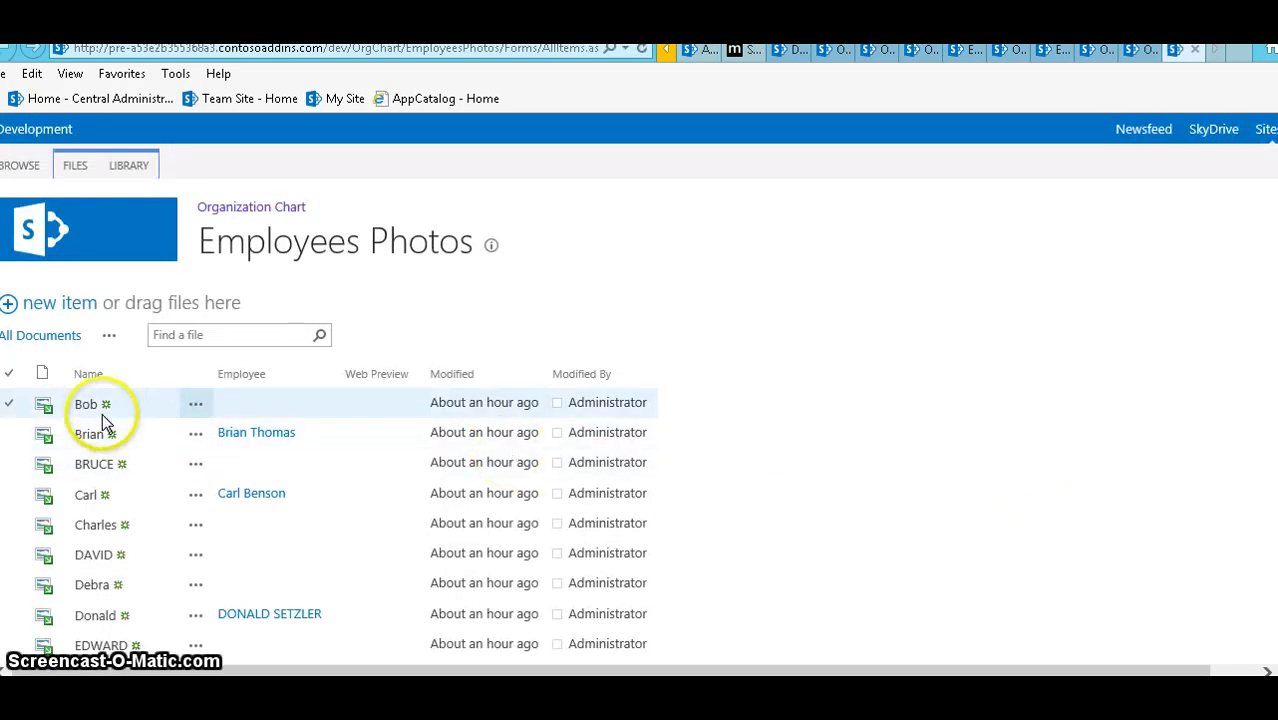
click(197, 408)
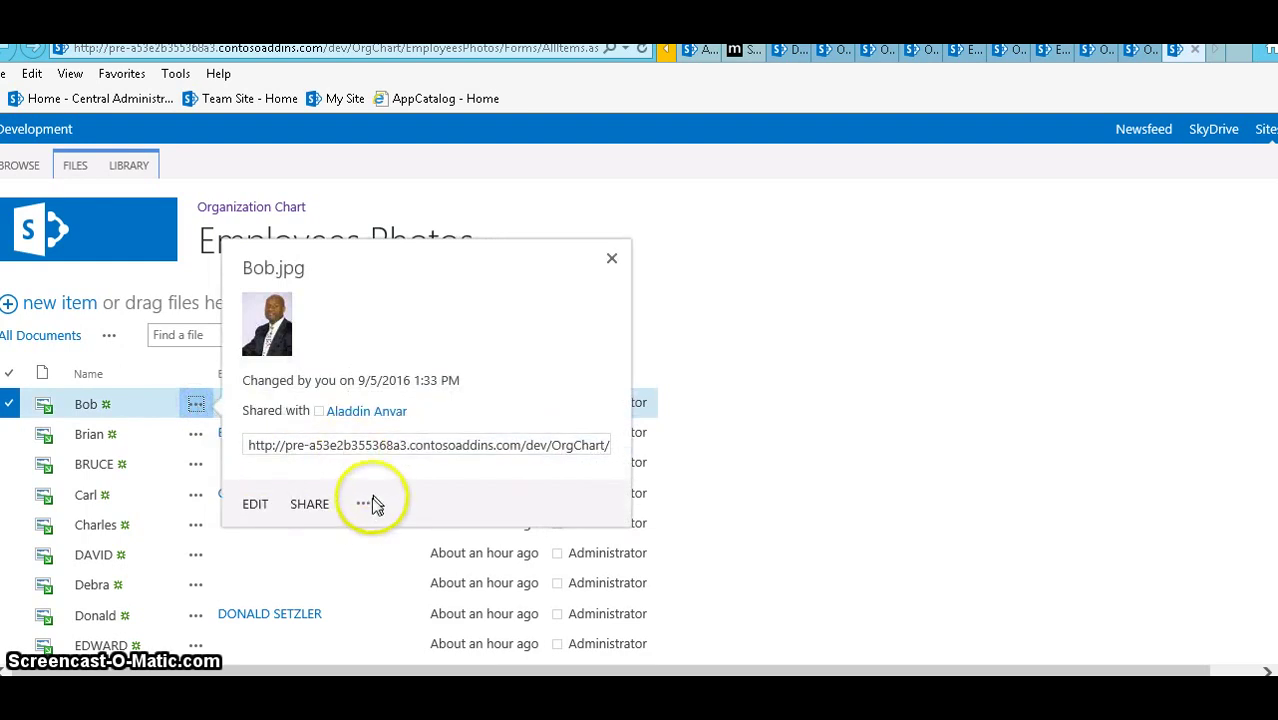
click(366, 507)
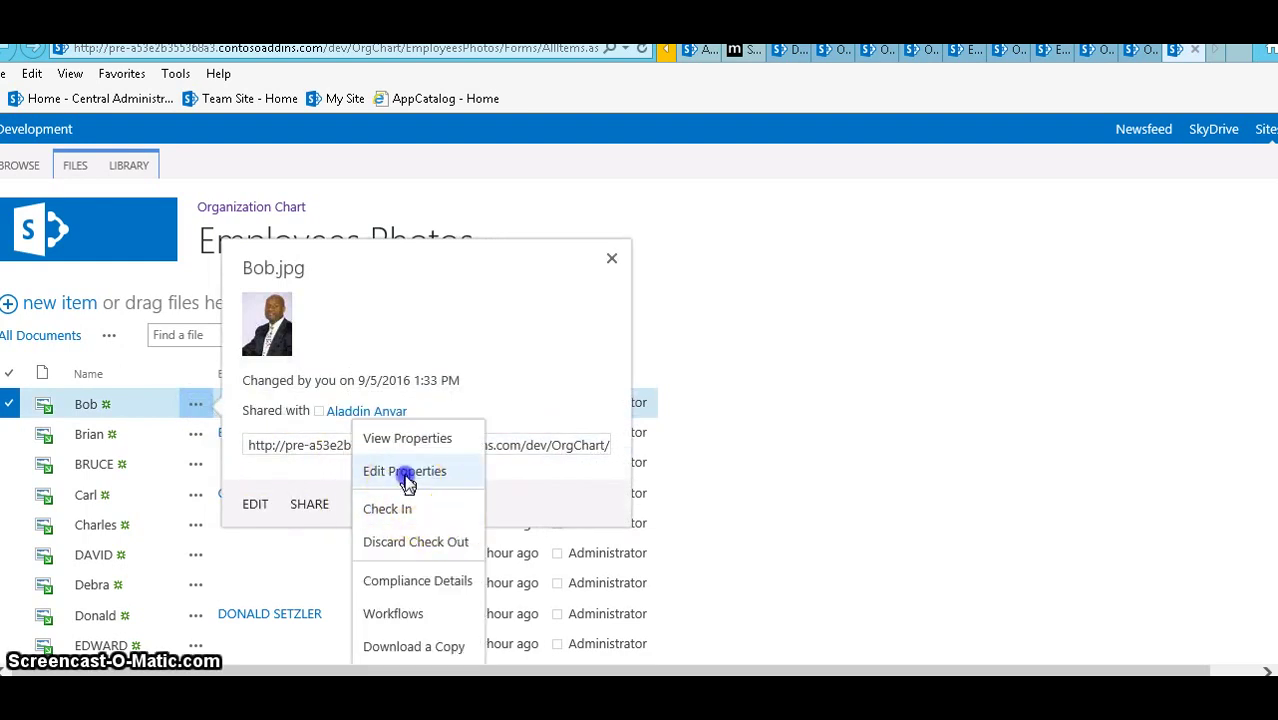
click(405, 478)
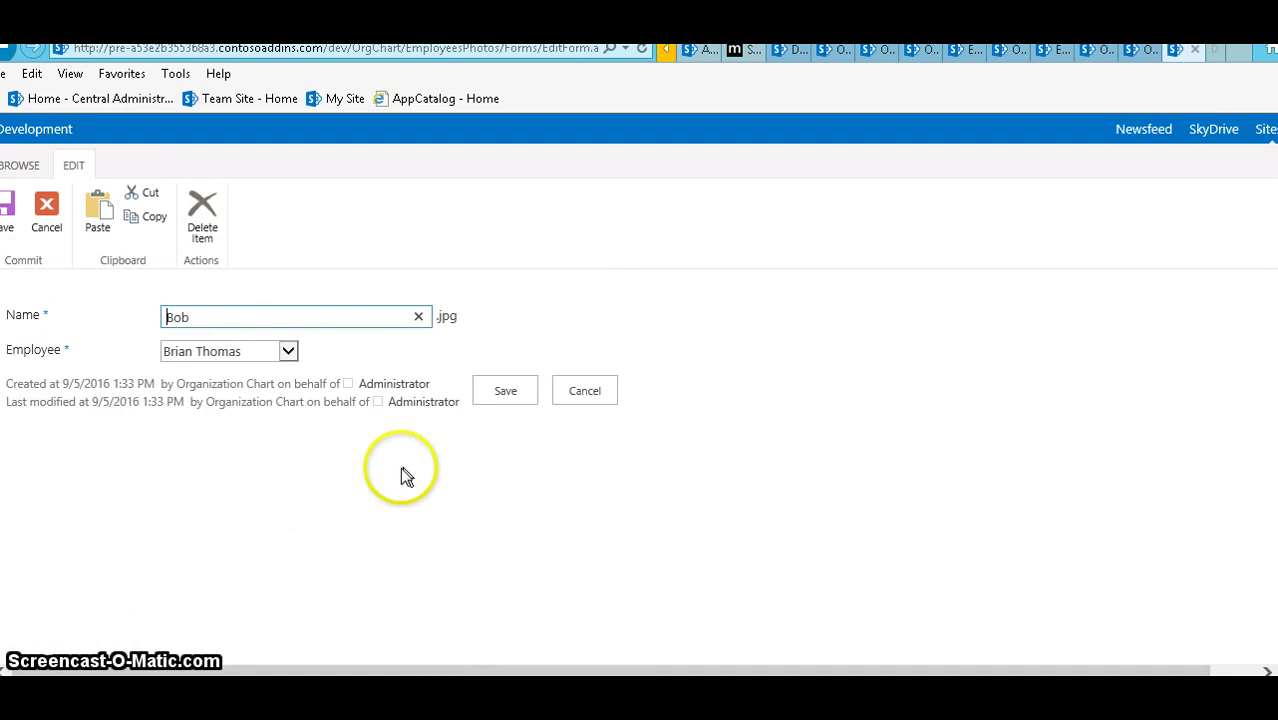
click(288, 353)
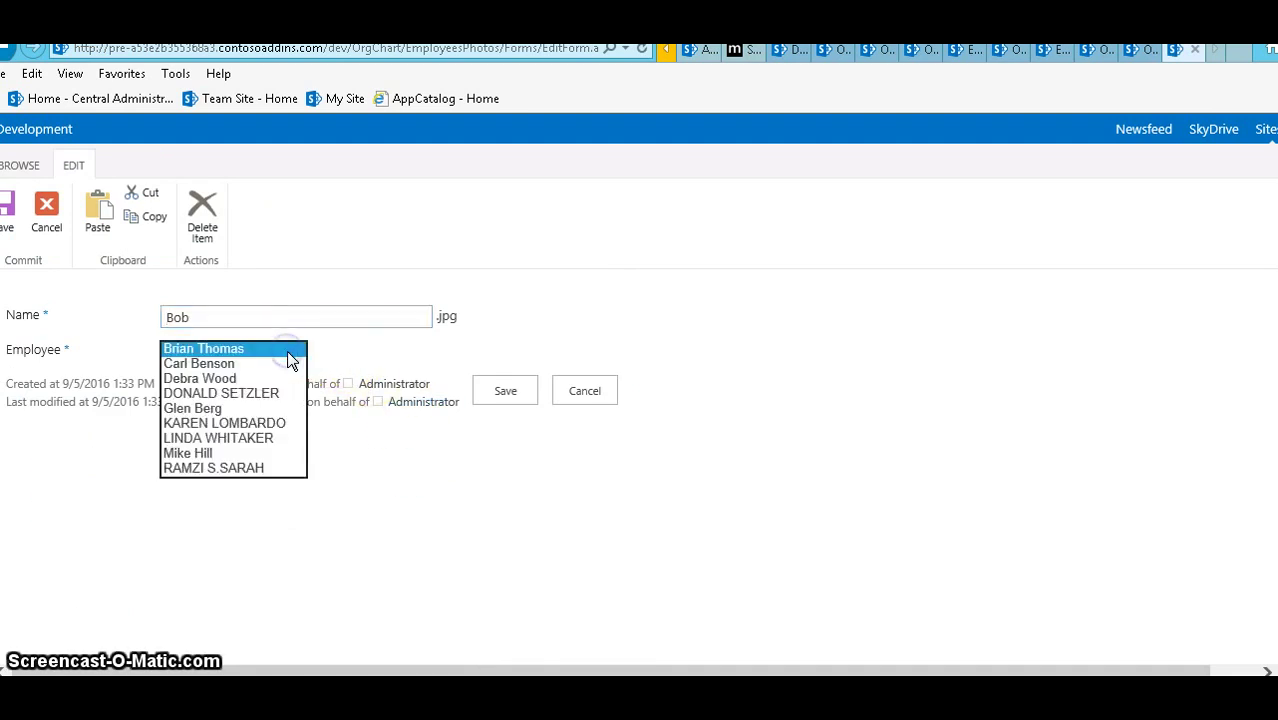
click(262, 350)
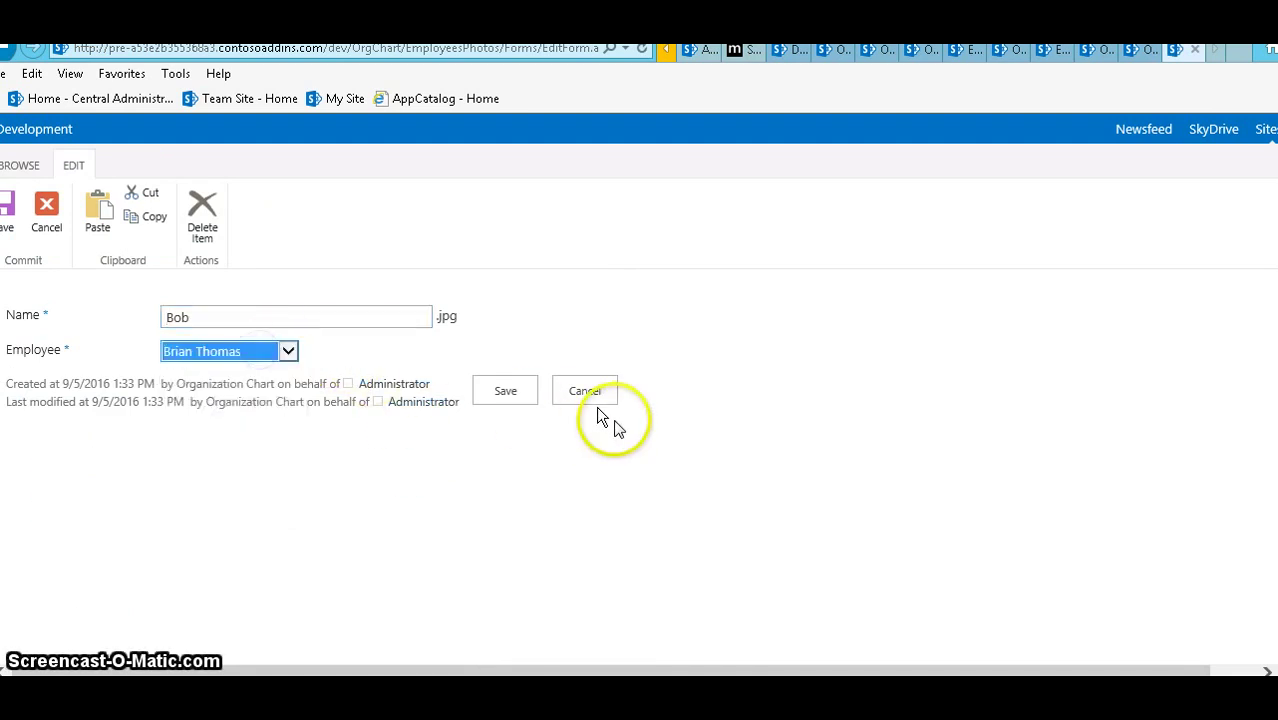
click(512, 393)
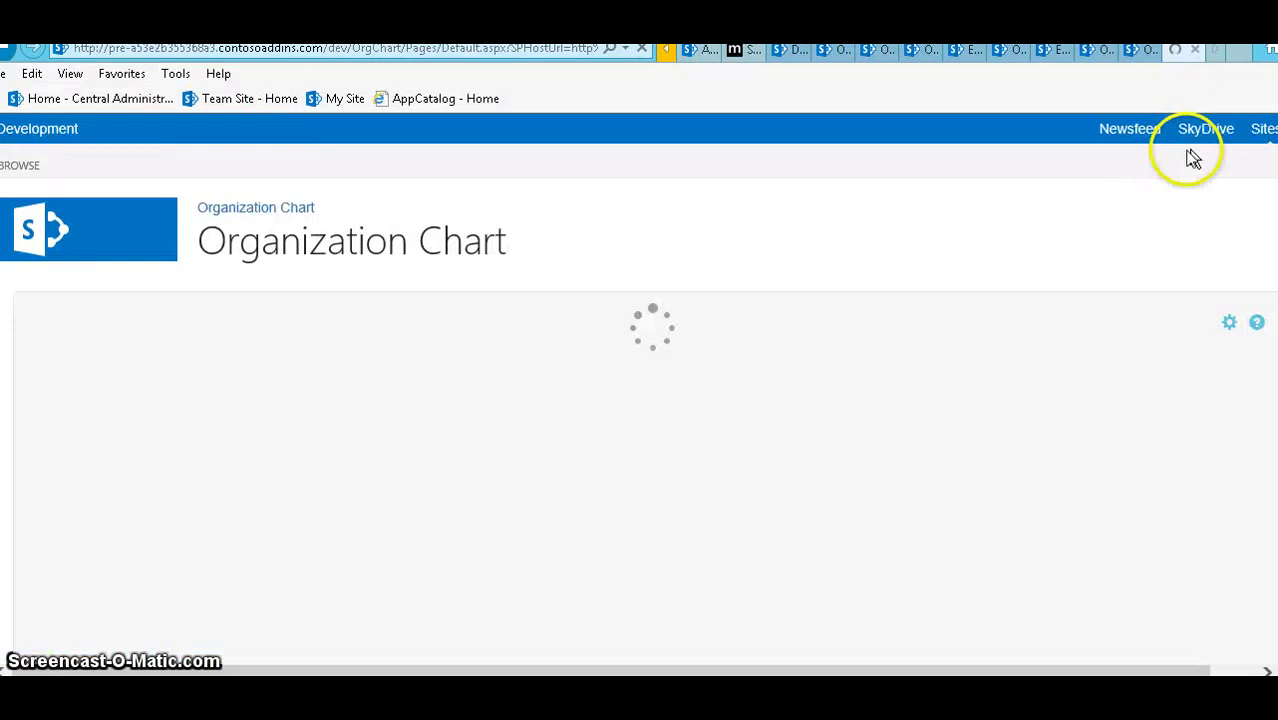
In settings, switch off Use SharePoint List and click into the Default User field.
click(1230, 327)
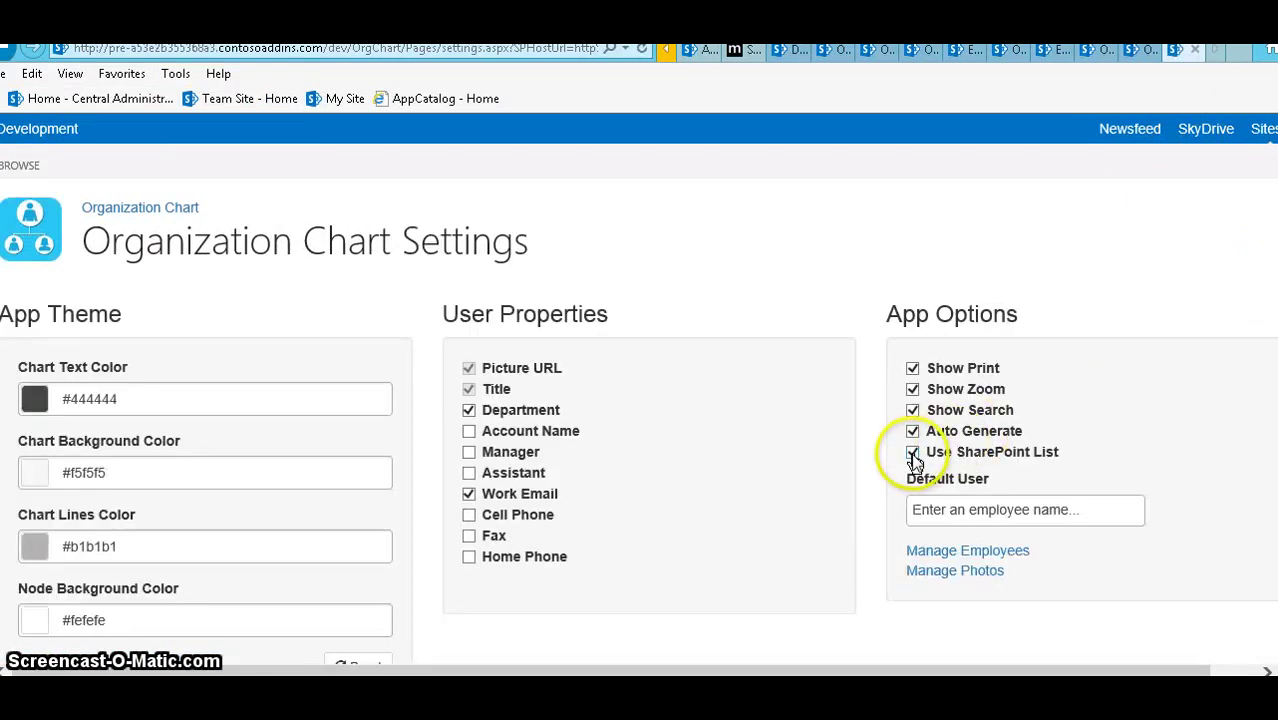
click(913, 453)
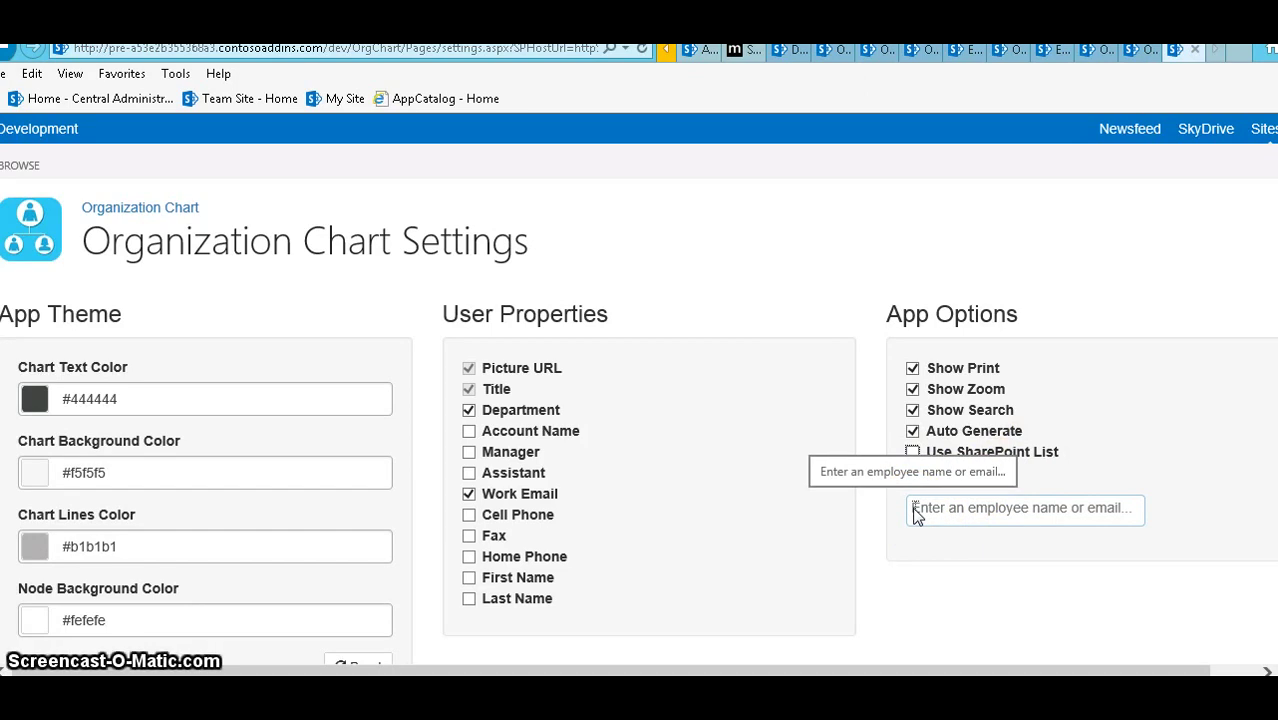
click(945, 512)
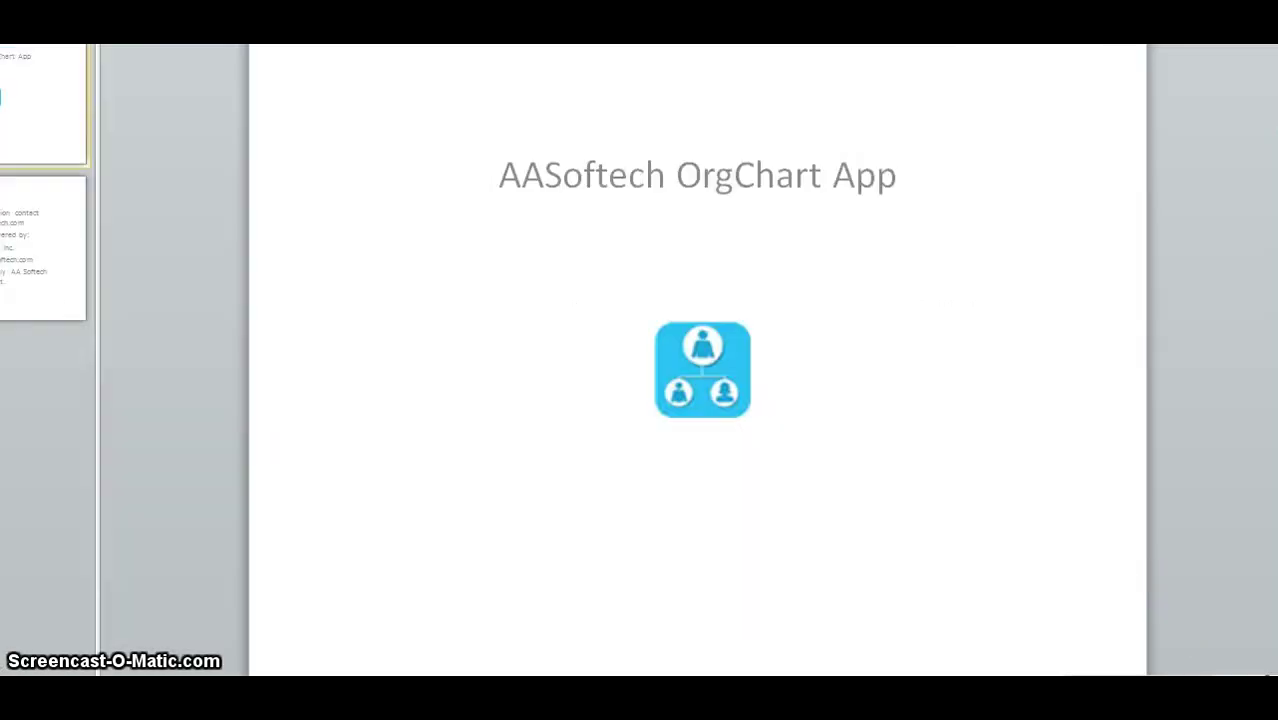
Advance the PowerPoint deck to the closing contact information slide.
key(Down)
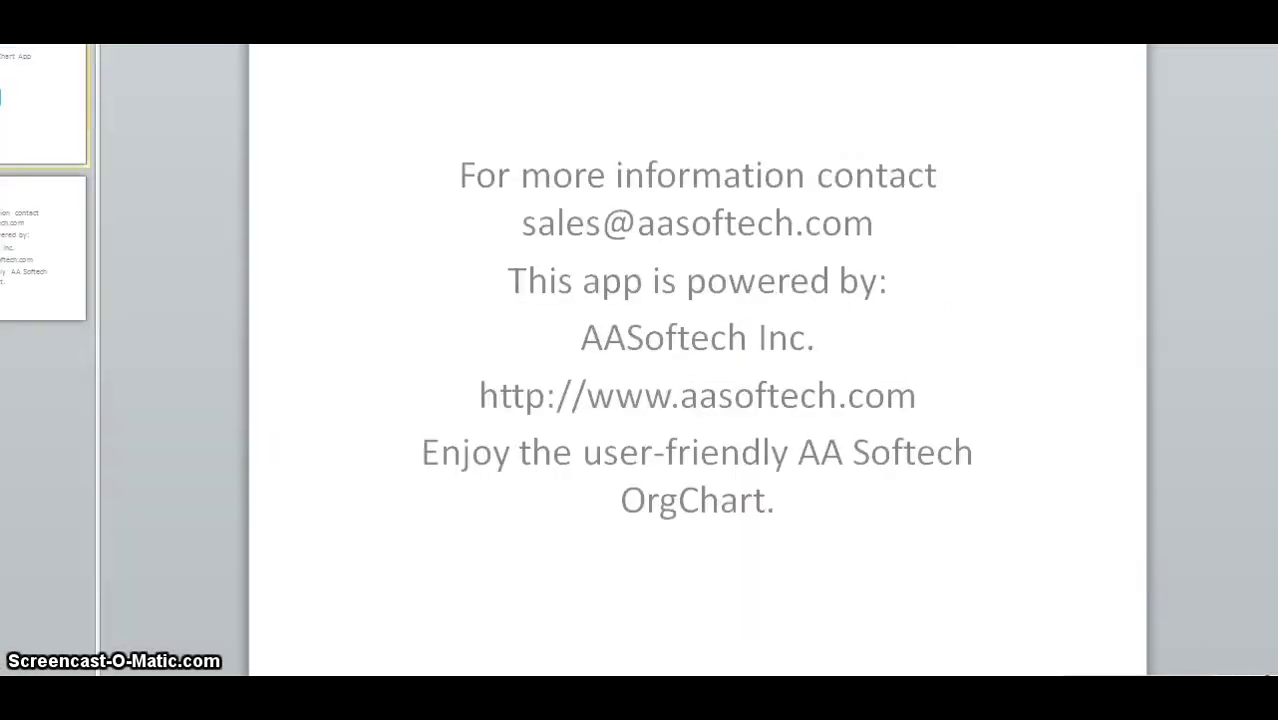